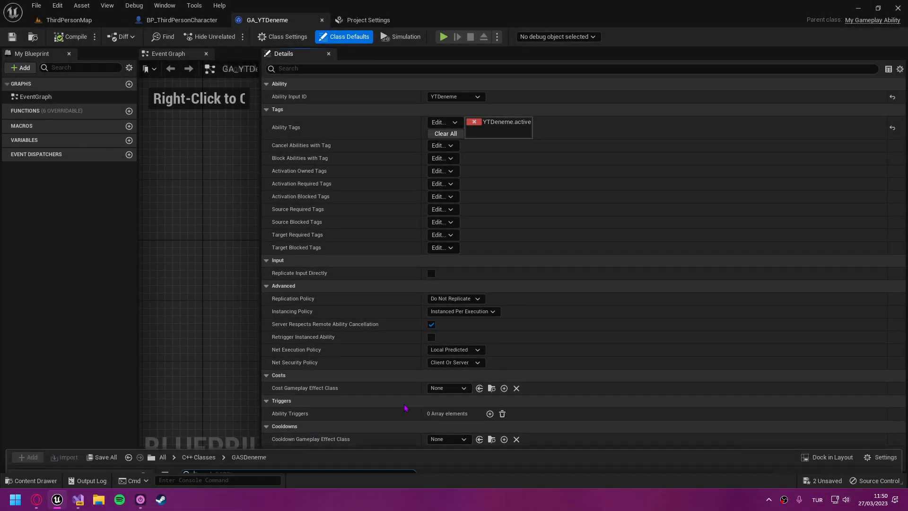
Step: Open the Content Drawer and browse into the GAS/YouTube folder
left_click(31, 480)
left_click(52, 368)
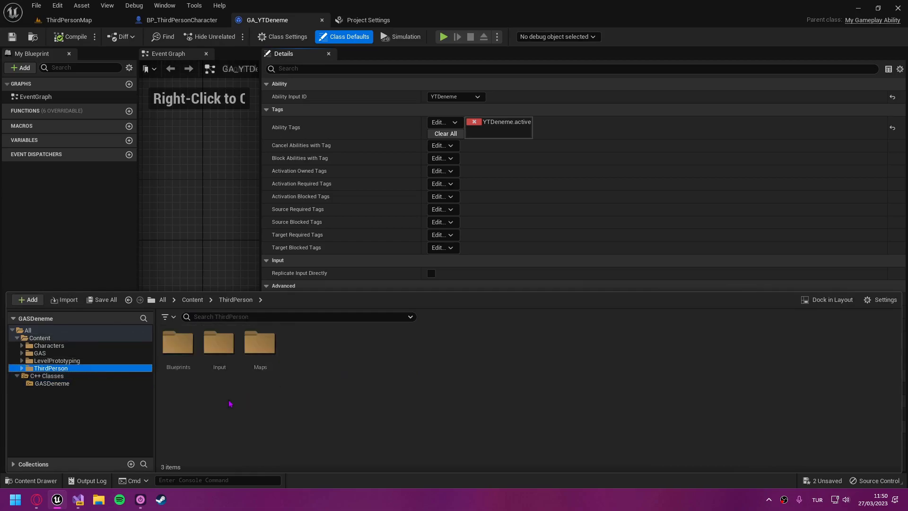
double_click(39, 353)
double_click(258, 347)
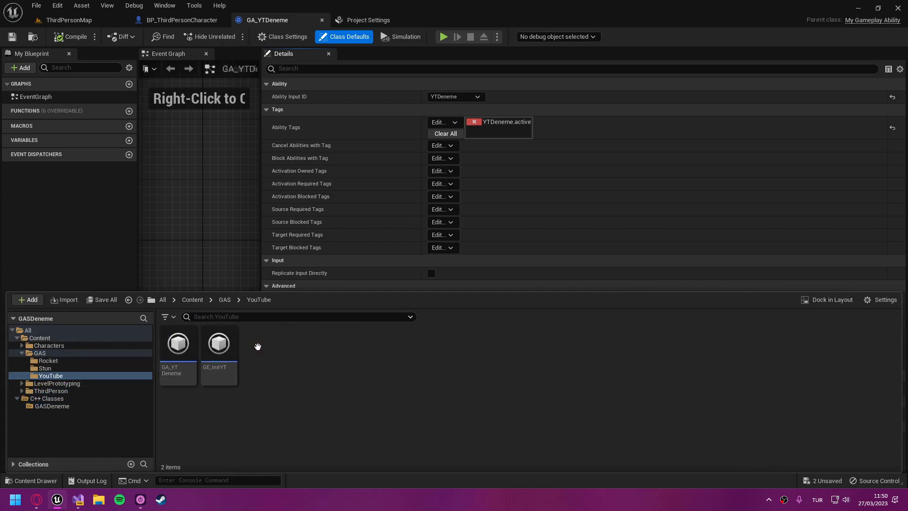
Step: Create a new Blueprint class there with GameplayEffect as its parent class
right_click(303, 379)
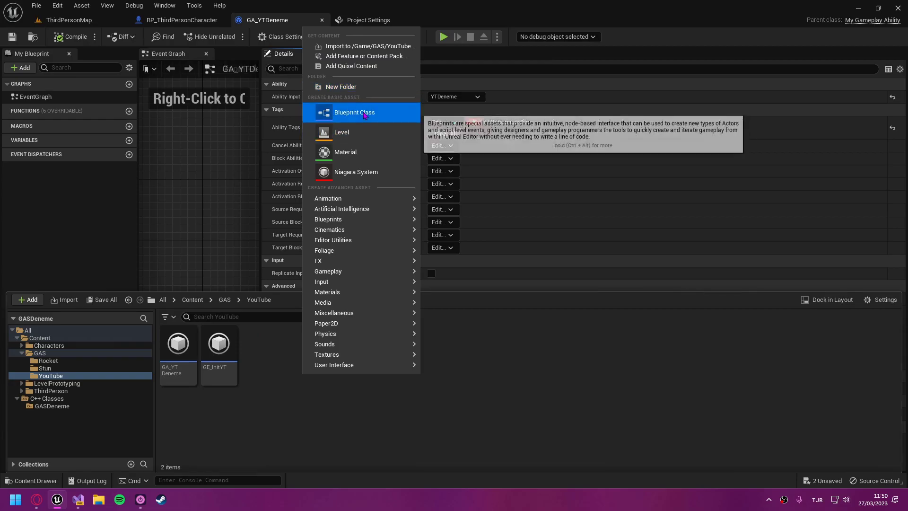
left_click(357, 113)
type("gameplaya")
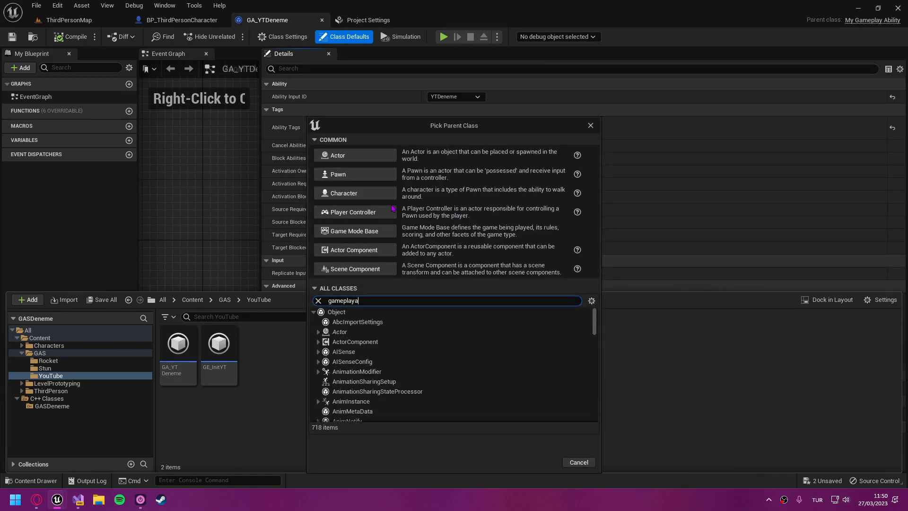
key("BackSpace")
type("eff")
left_click(379, 322)
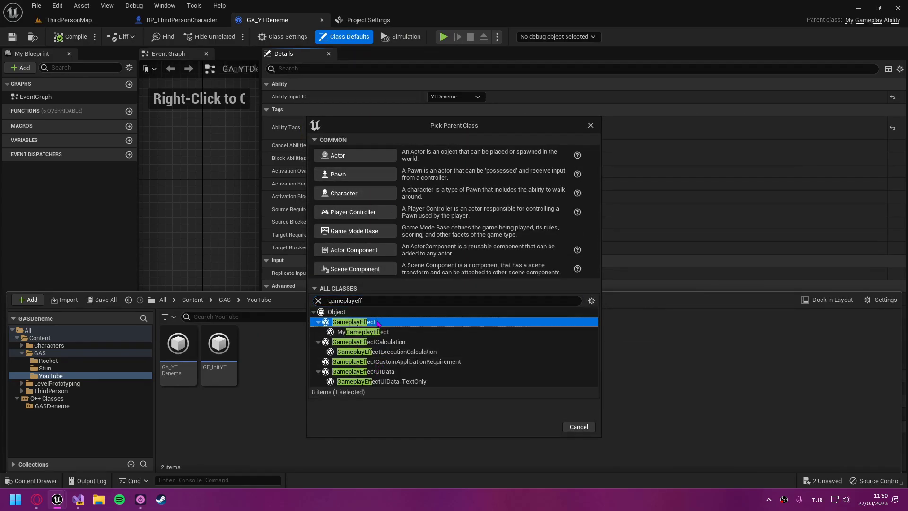
left_click(542, 427)
type("GE_YTCost")
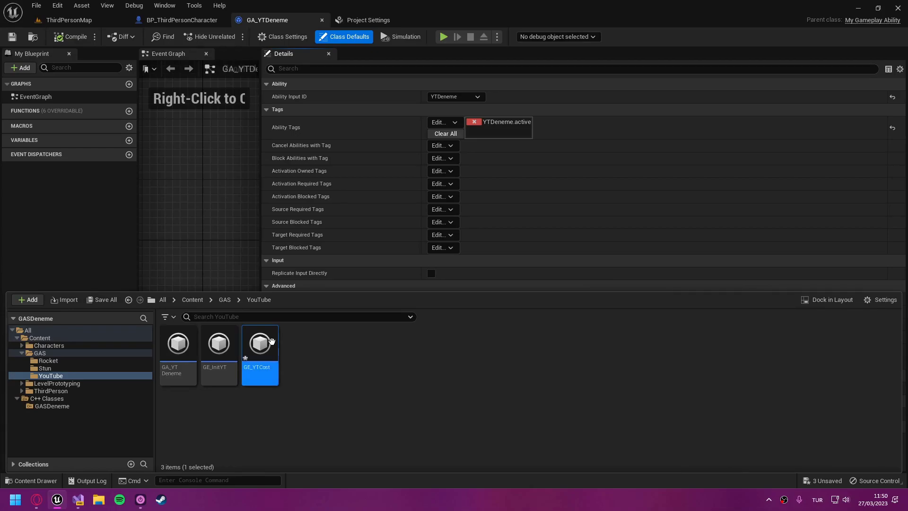
Step: Set GA_YTDeneme's Cost Gameplay Effect Class to GE_YTCost and save the ability
double_click(272, 342)
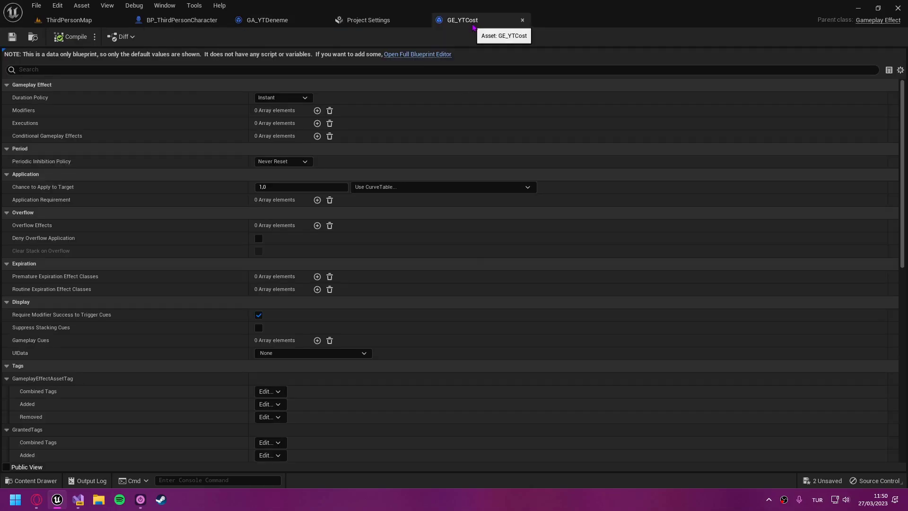
left_click(267, 20)
left_click(448, 388)
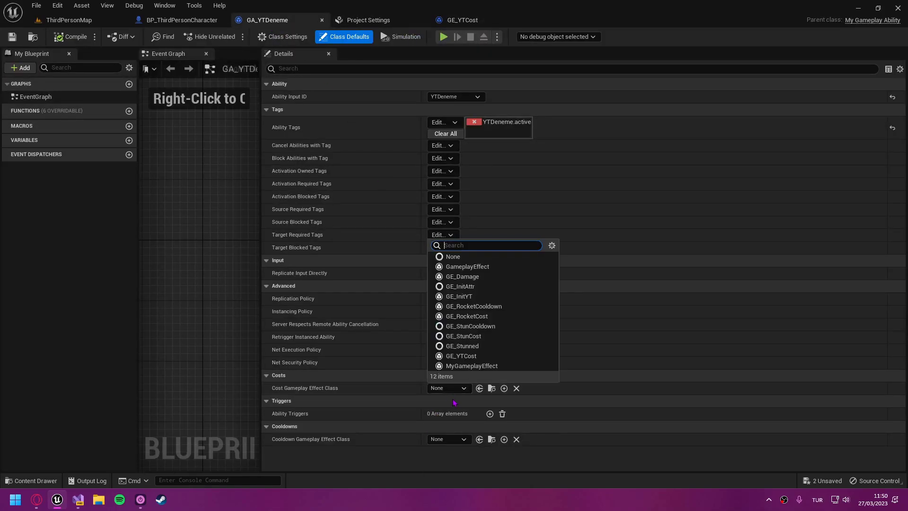
left_click(475, 357)
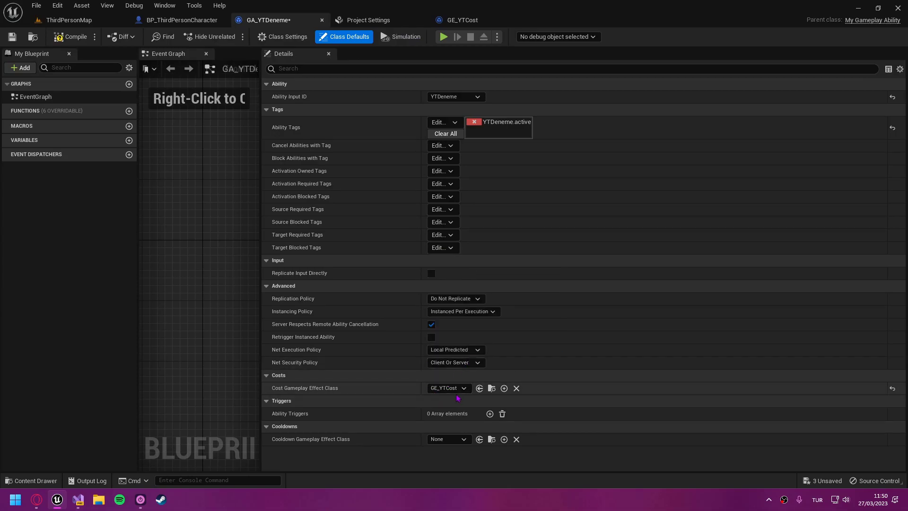
key("ctrl+s")
key("ctrl+Tab")
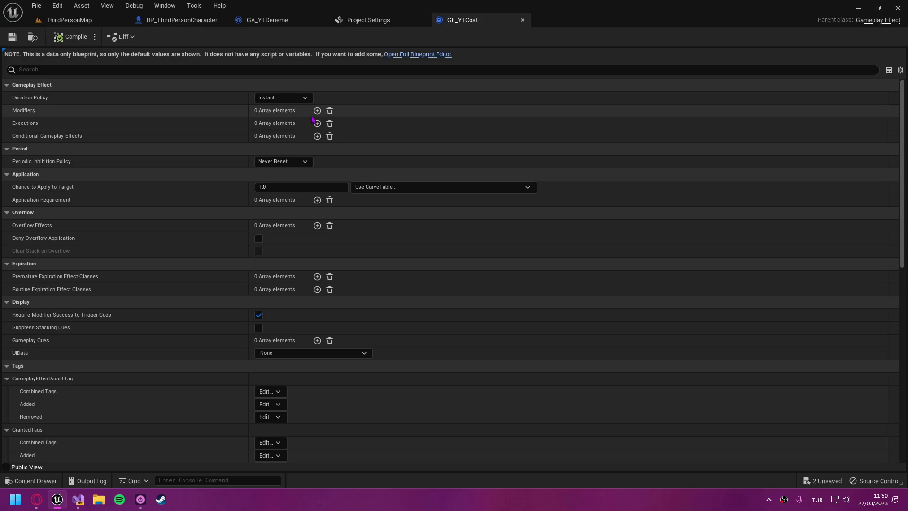
Step: Add a modifier on MyAttributeSet.RocketCount with Add operation and Scalable Float magnitude -1
left_click(317, 111)
left_click(237, 123)
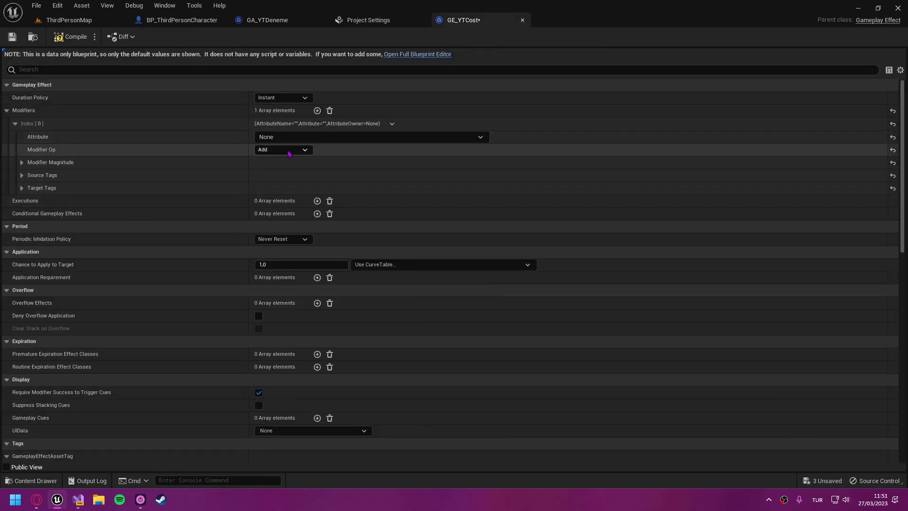
left_click(317, 136)
left_click(318, 191)
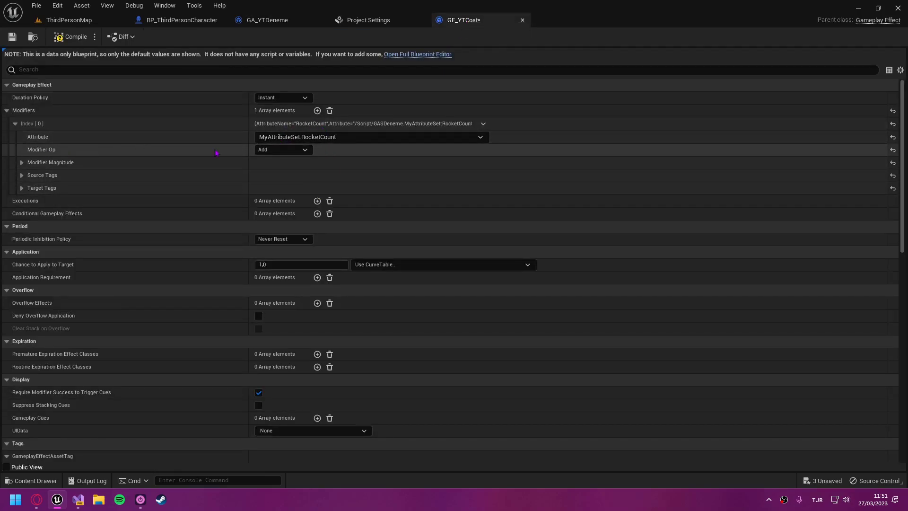
left_click(267, 150)
left_click(275, 161)
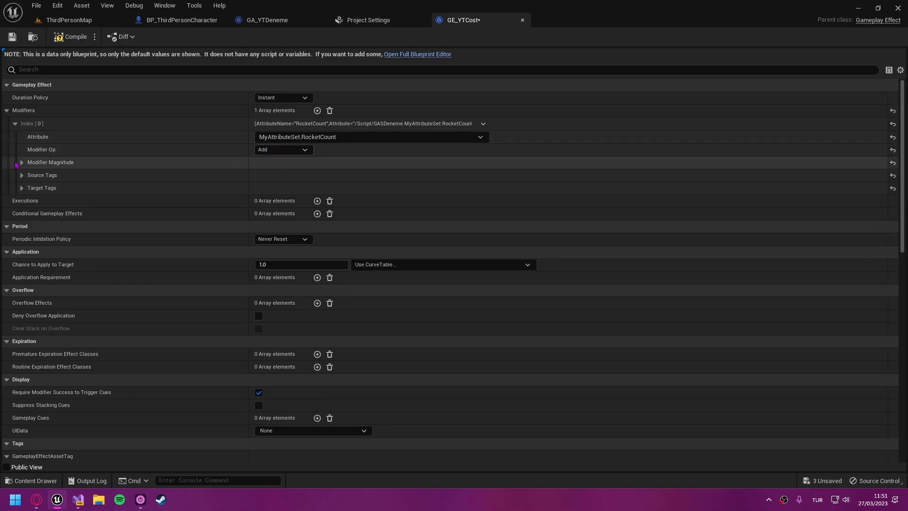
left_click(307, 162)
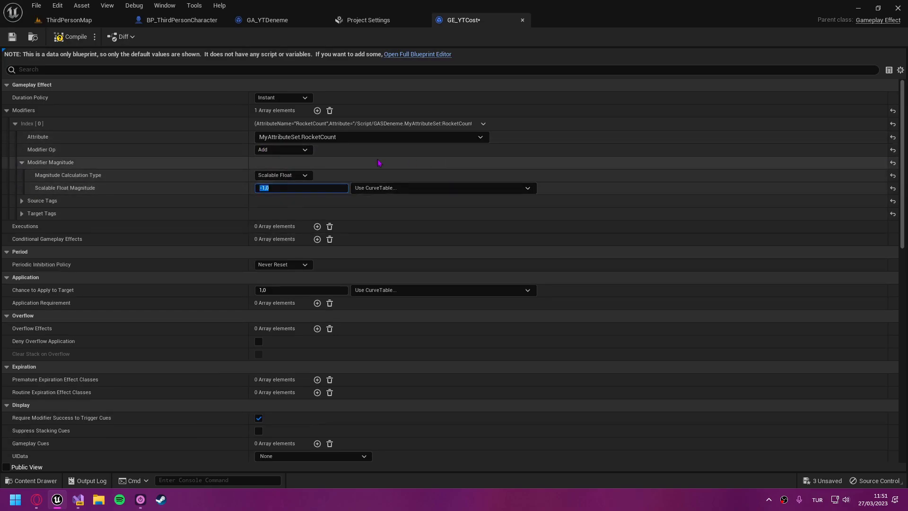
left_click(282, 175)
left_click(213, 194)
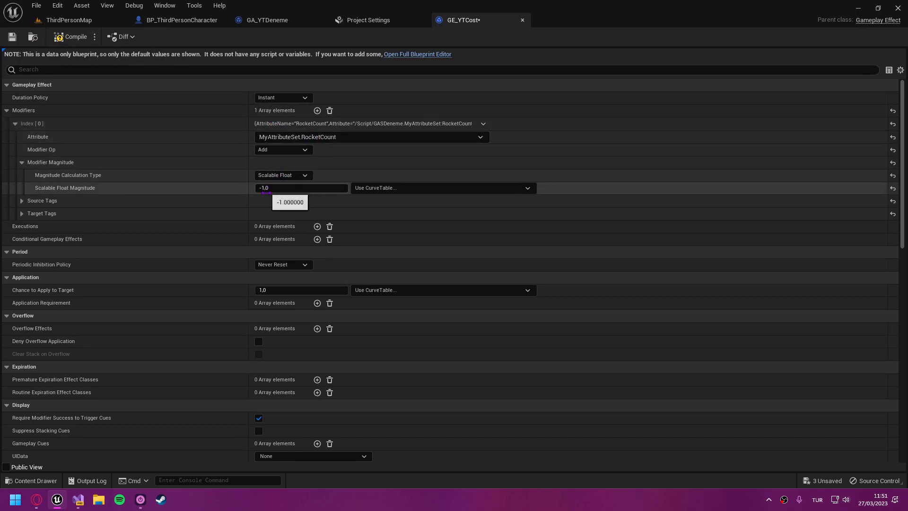
Step: Stop play and change GE_YTCost's RocketCount magnitude to -2, keeping Instant duration, then save
left_click(68, 20)
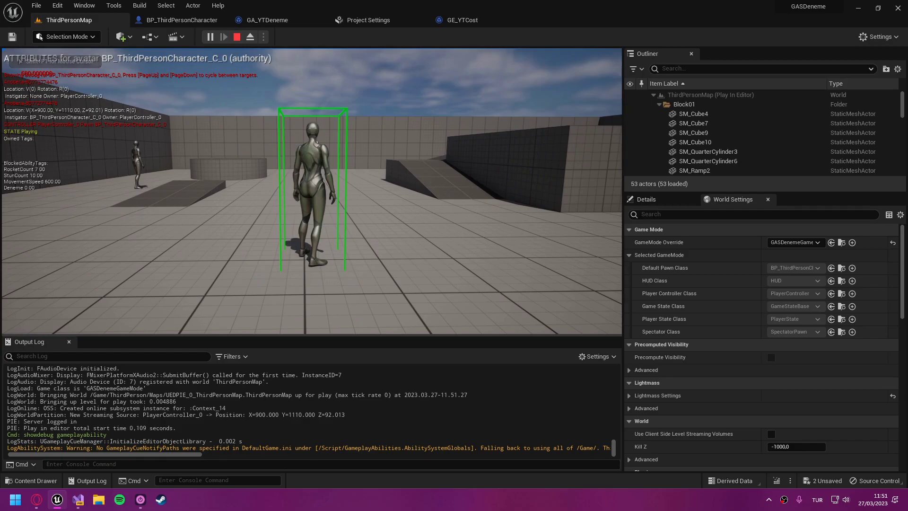
key("Escape")
left_click(462, 20)
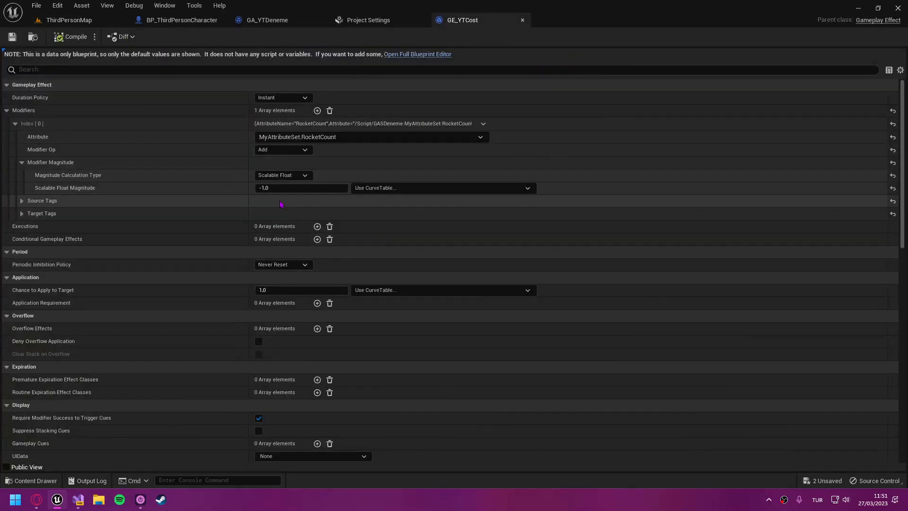
left_click(385, 188)
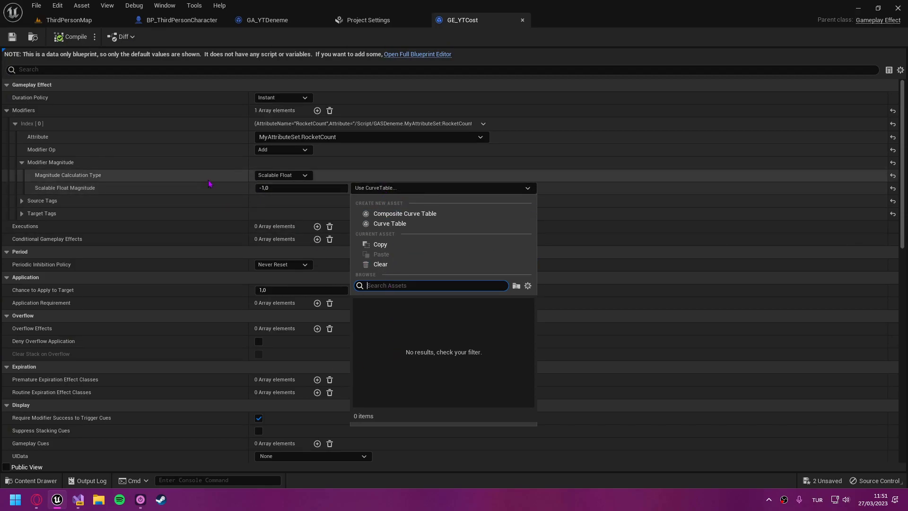
left_click(375, 188)
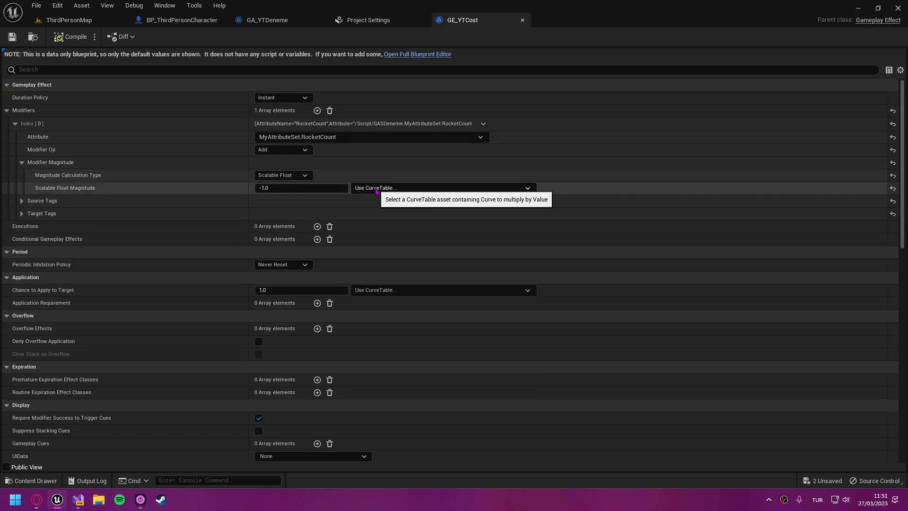
left_click(376, 189)
left_click(274, 97)
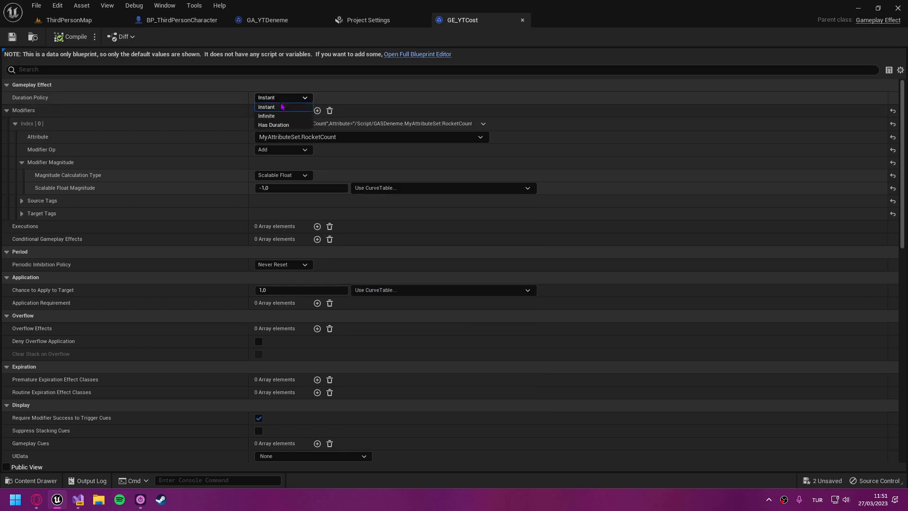
left_click(263, 149)
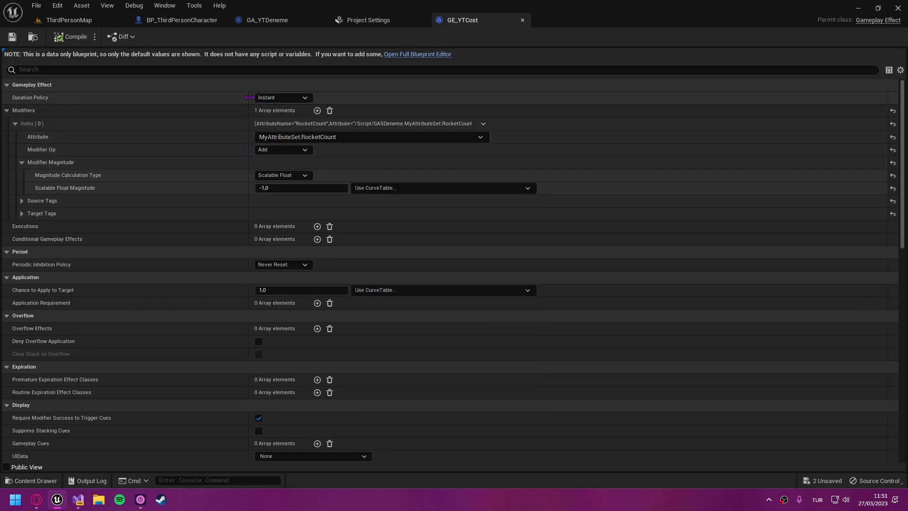
left_click_drag(283, 187, 217, 177)
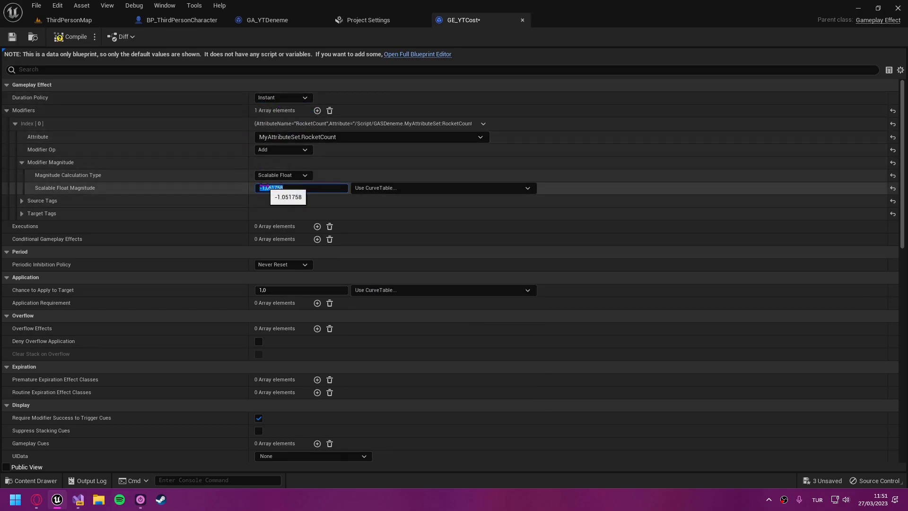
type("-2")
key("Return")
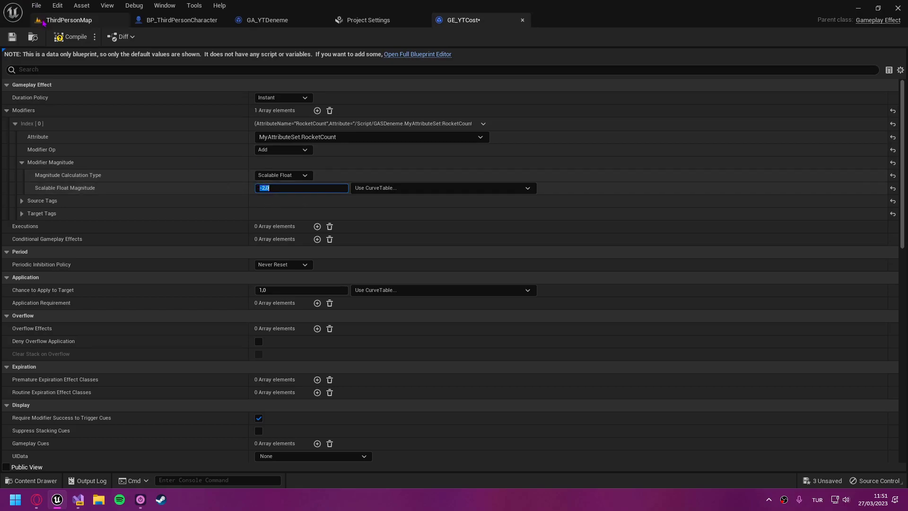
key("ctrl+s")
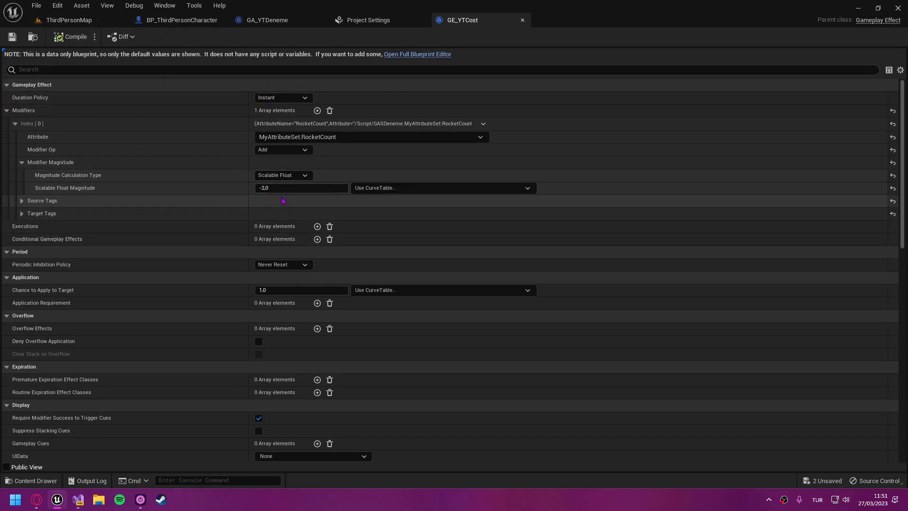
Step: Fire the ability in play mode to drain RocketCount by 2, then stop and open the CHARACTER diagram
left_click(96, 19)
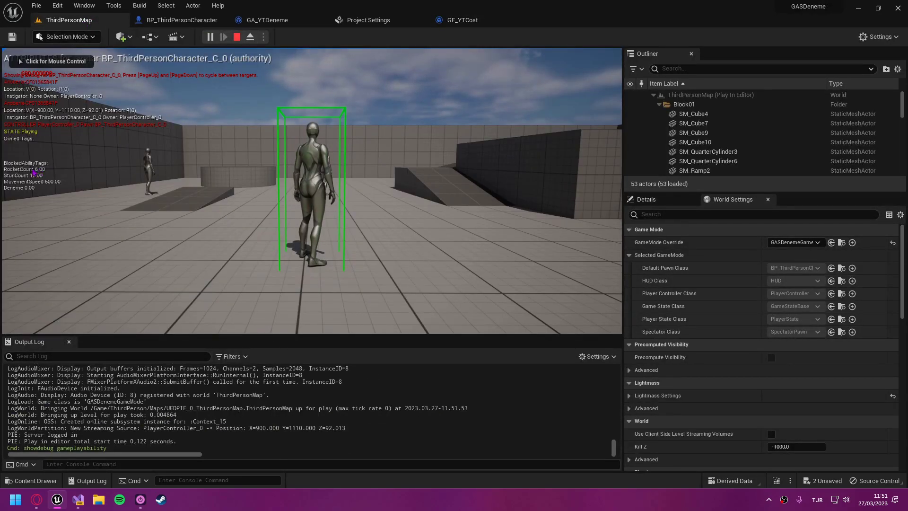
left_click(55, 61)
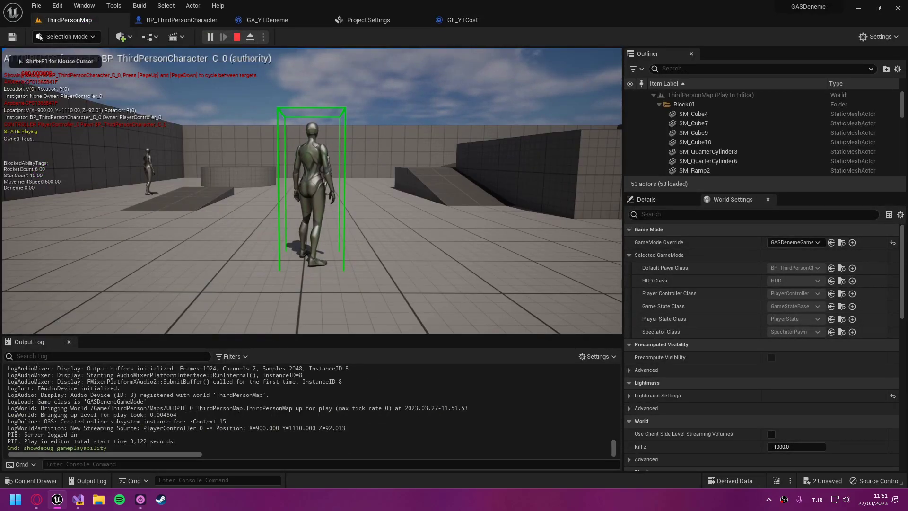
key("1")
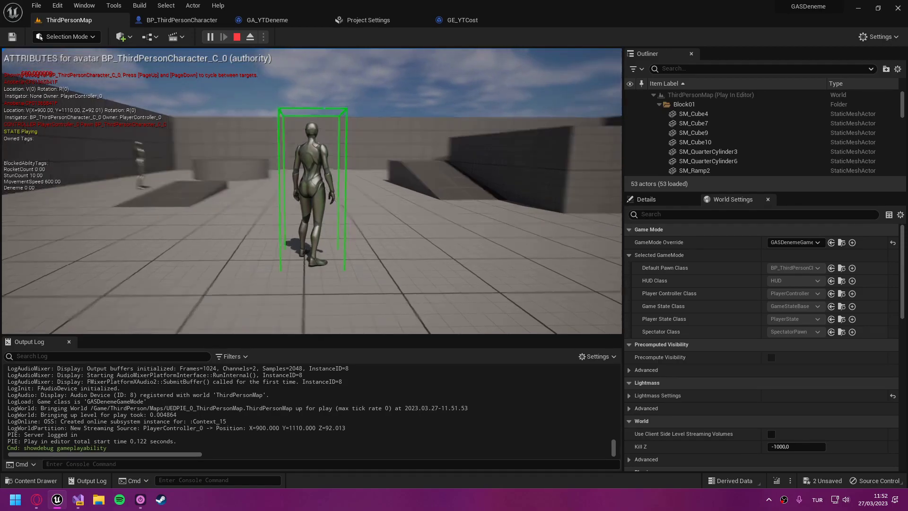
mouse_move(312, 189)
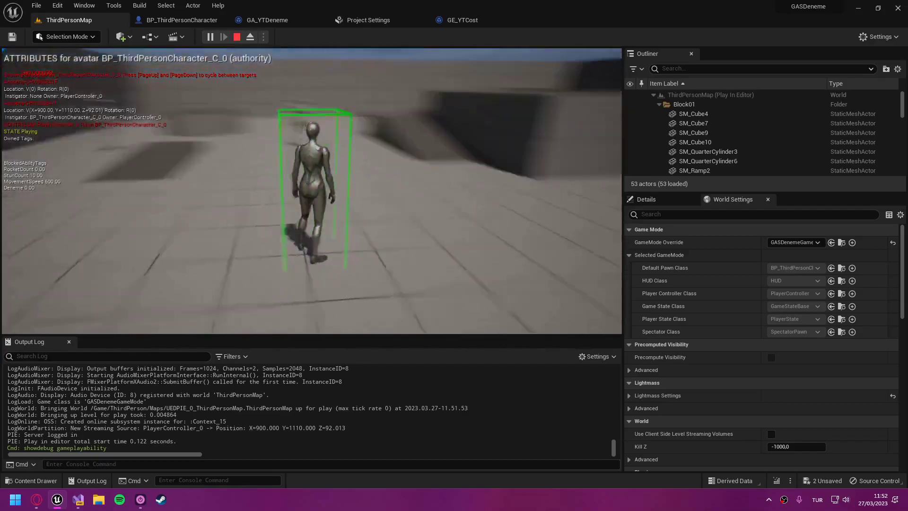
key("Escape")
left_click(36, 501)
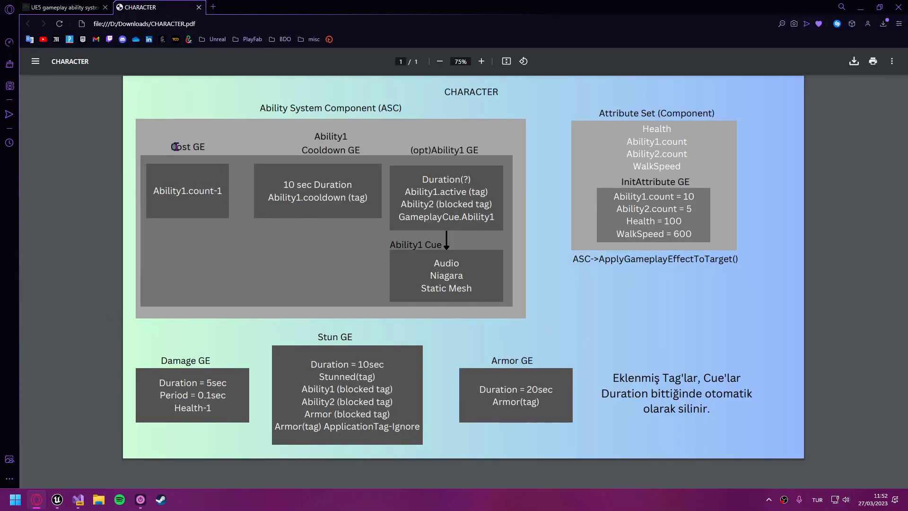
mouse_move(78, 499)
Step: Search for 'applyCost' in the engine's GameplayAbility.h in Visual Studio
left_click(78, 499)
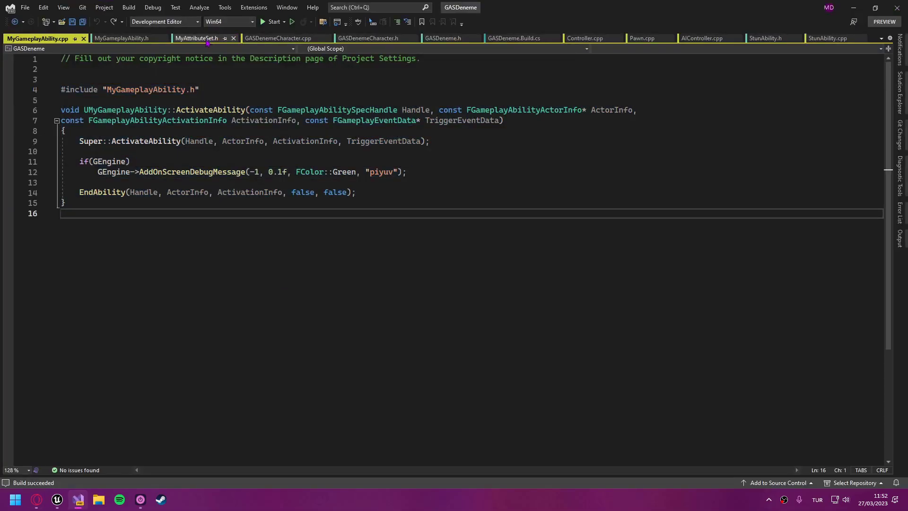
left_click(126, 40)
left_click(303, 175, "ctrl")
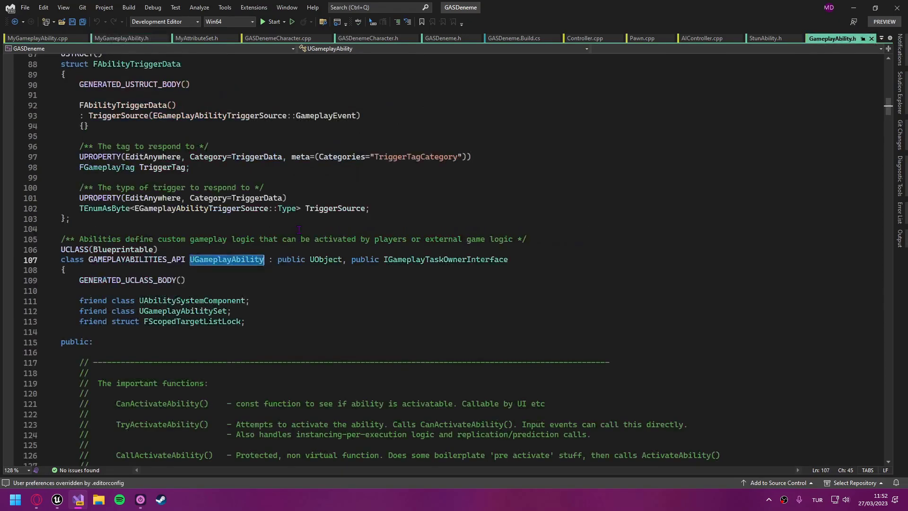
left_click(322, 273)
key("ctrl+f")
type("apply")
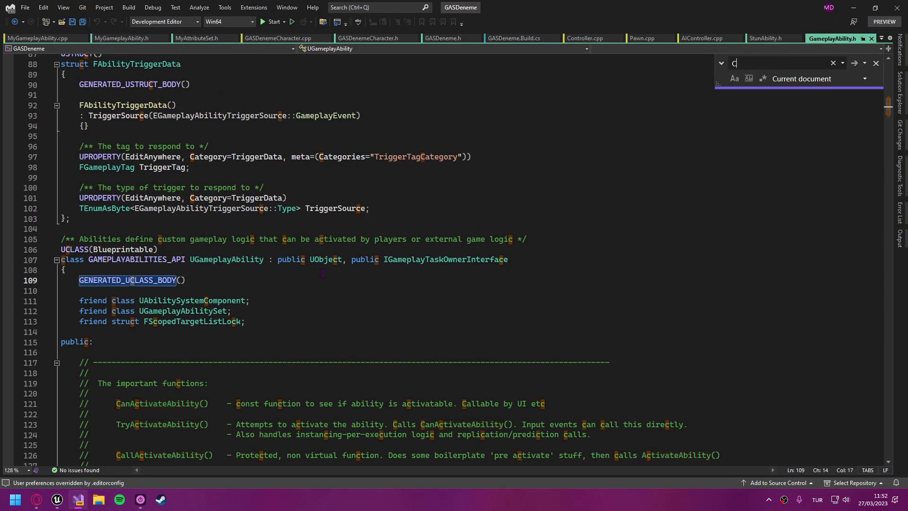
type("Cost")
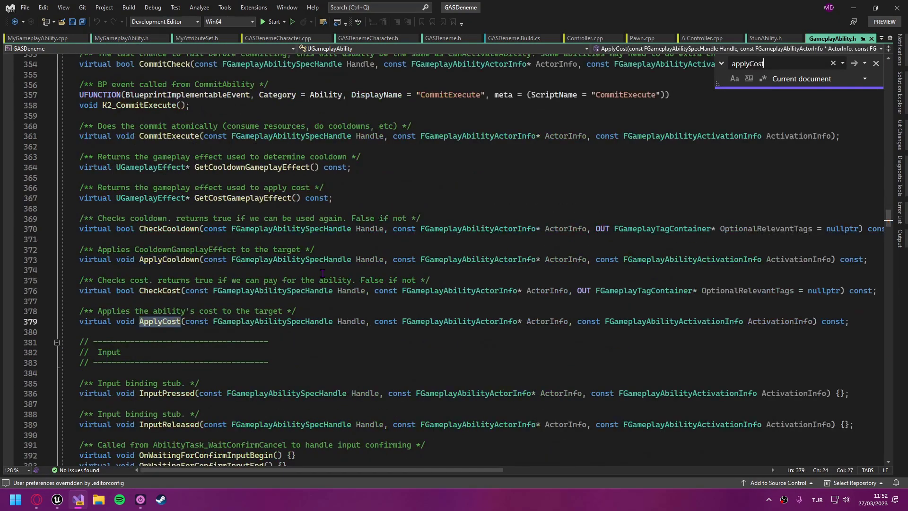
scroll(322, 274, "down", 3)
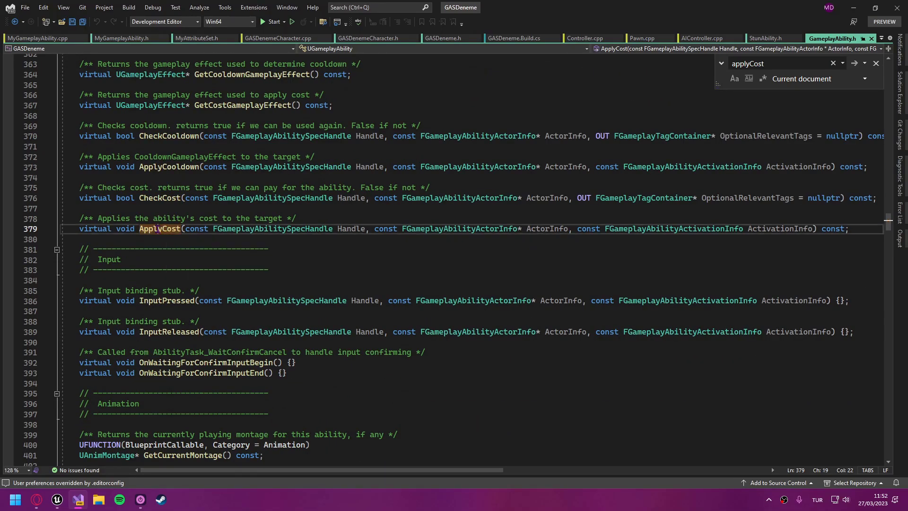
mouse_move(157, 229)
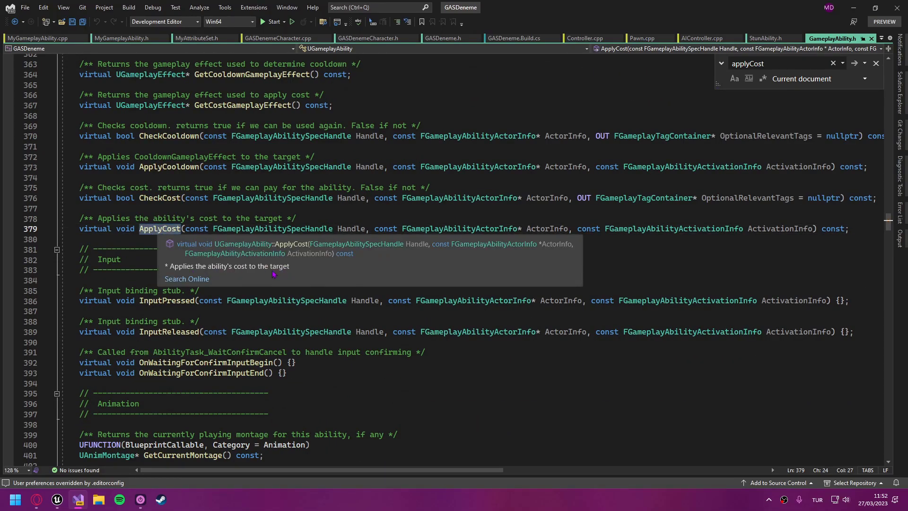
Step: Jump to ApplyCost's definition in GameplayAbility.cpp, then add an empty second modifier to GE_YTCost
left_click(57, 499)
left_click(78, 447)
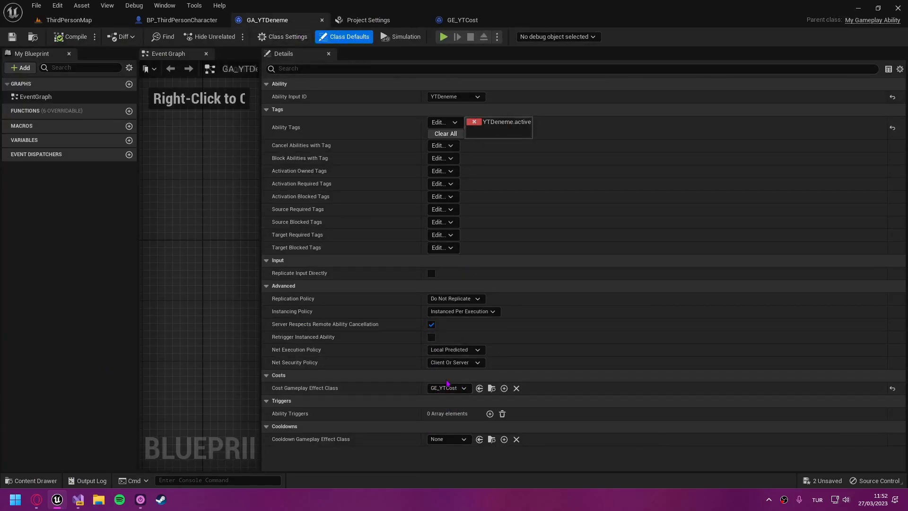
left_click(78, 499)
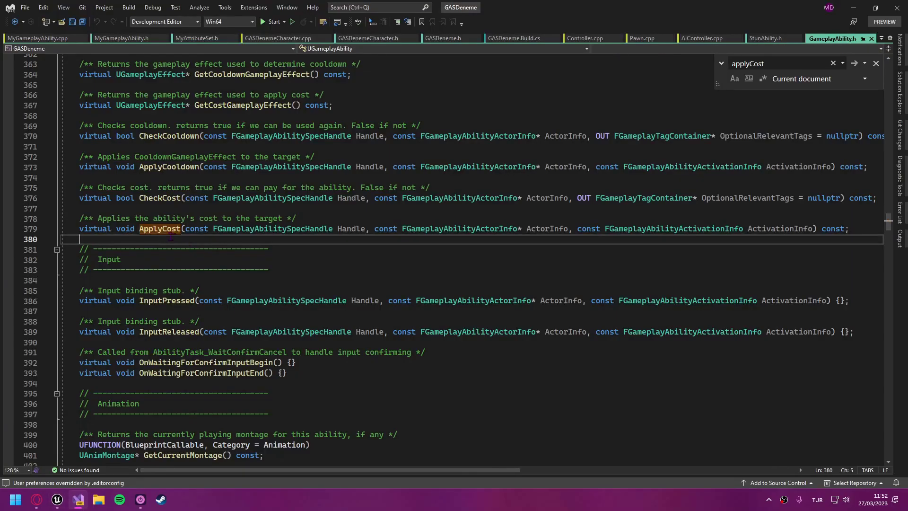
key("F12")
scroll(228, 282, "down", 3)
left_click(142, 220, "ctrl")
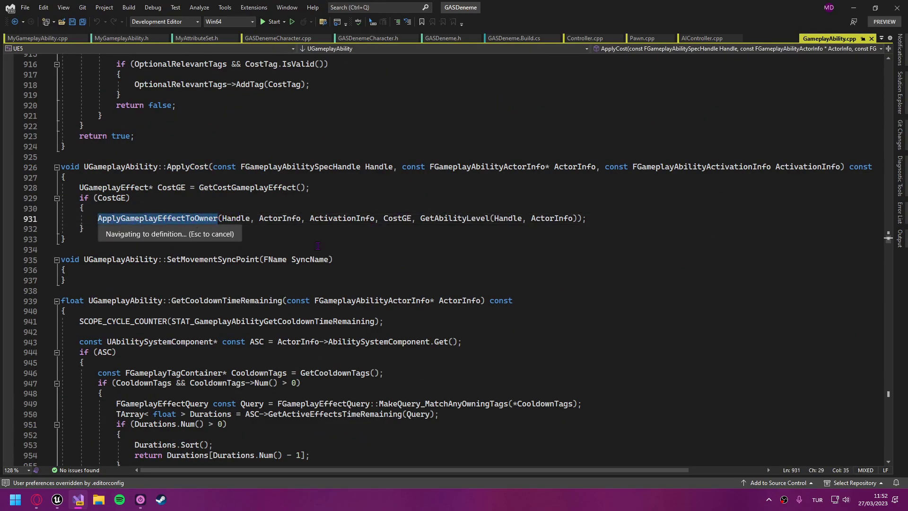
key("alt+Tab")
left_click(317, 111)
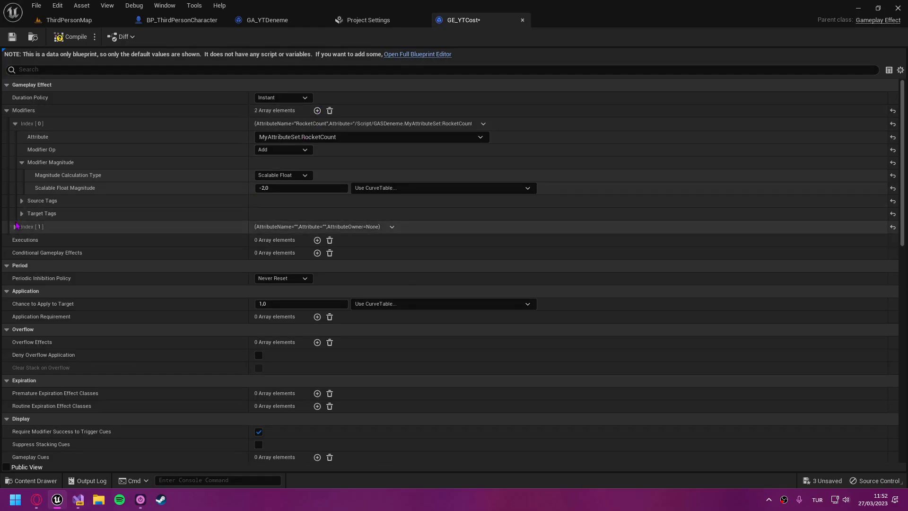
Step: Make the second modifier Add -5.0 to MyAttributeSet.StunCount as a scalable float, and save
left_click(15, 226)
left_click(279, 239)
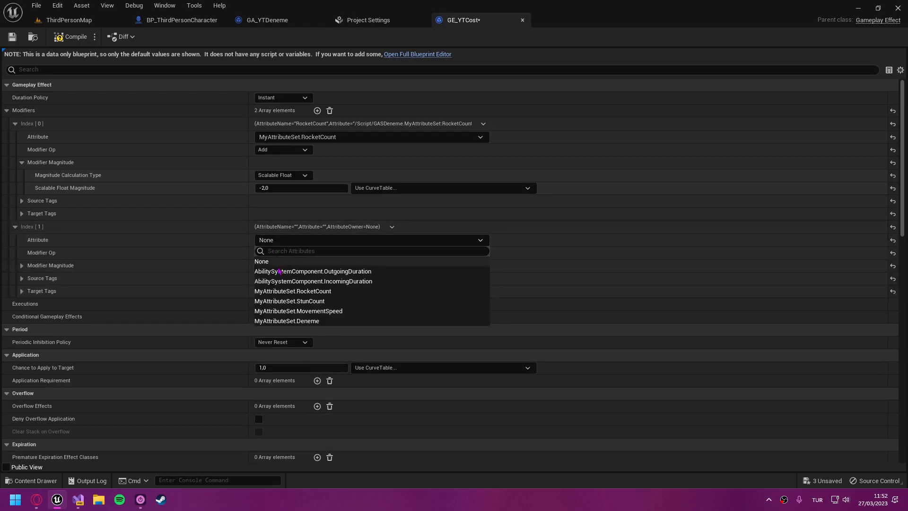
left_click(324, 302)
left_click(283, 253)
left_click(263, 262)
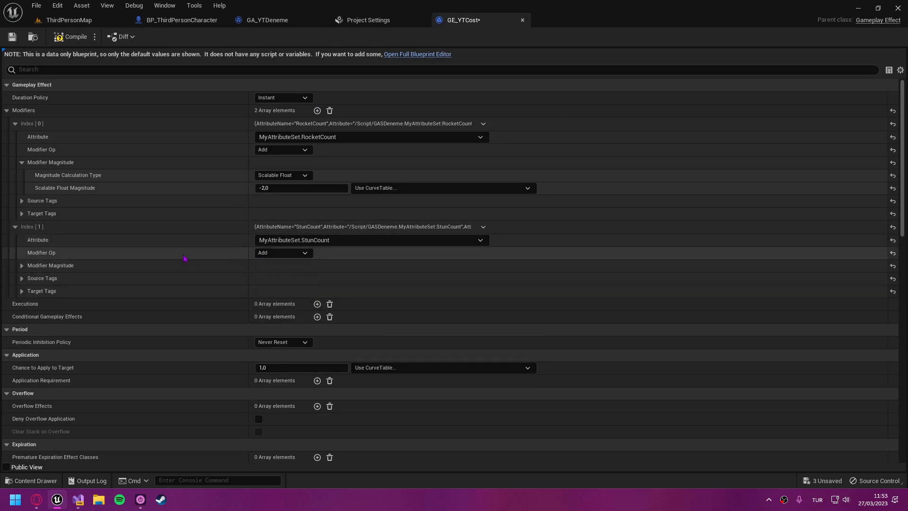
left_click(22, 265)
left_click(301, 291)
type("-5")
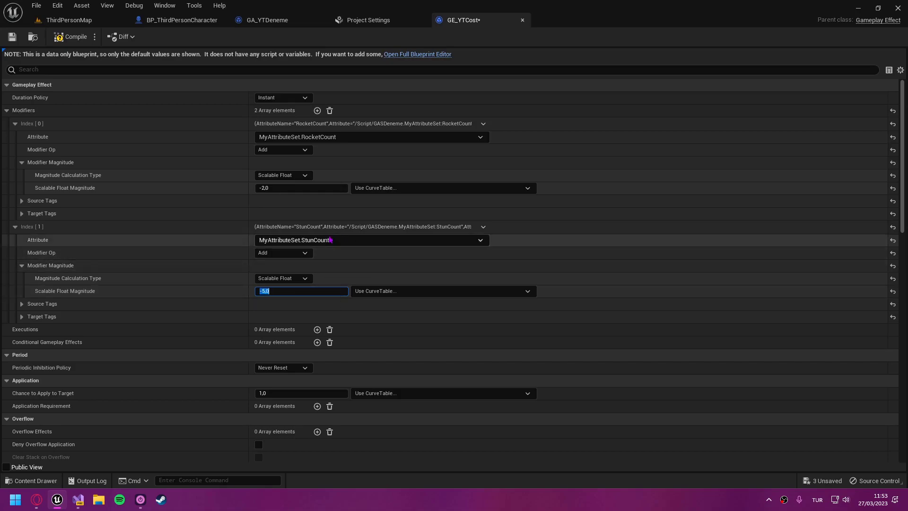
key("ctrl+s")
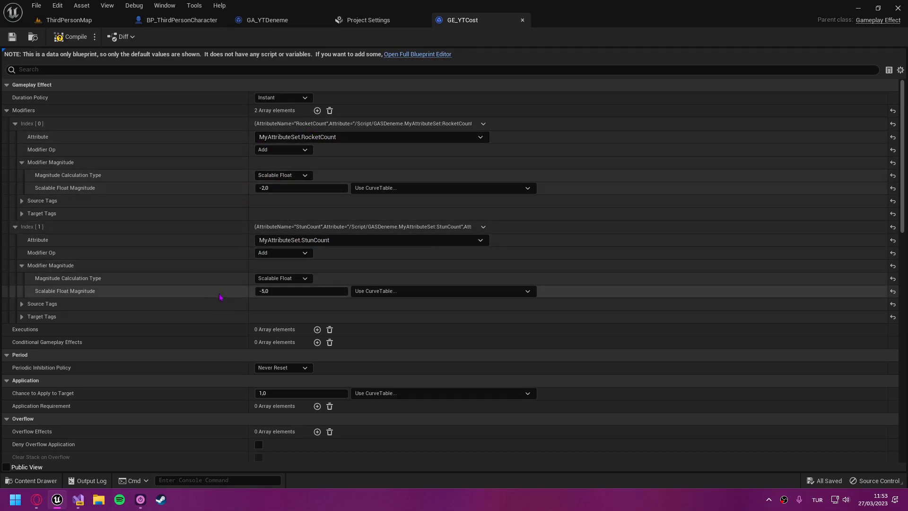
Step: Play ThirdPersonMap and confirm RocketCount drops to 6 and StunCount to 0, then stop
left_click(113, 20)
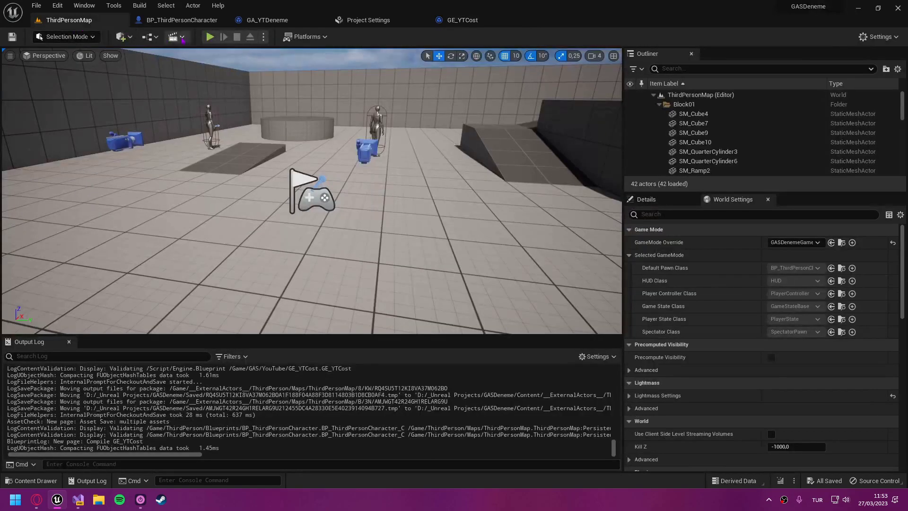
key("alt+p")
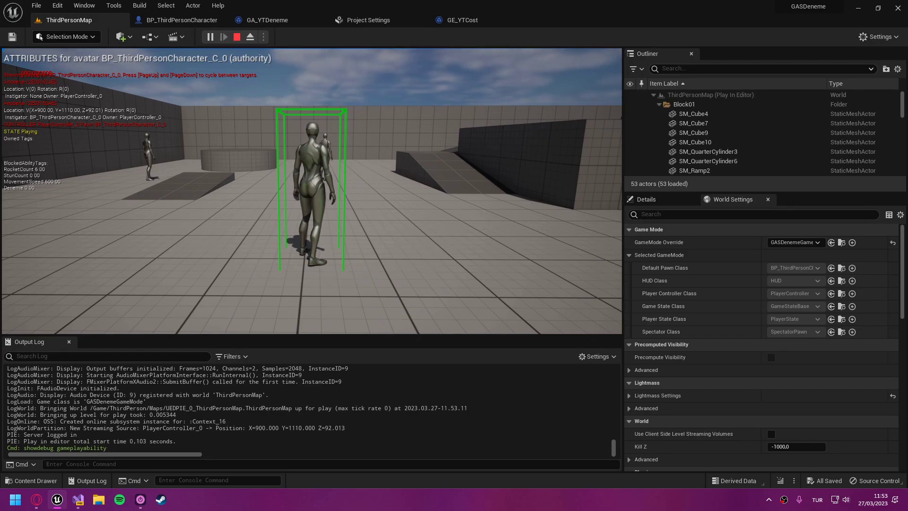
key("Escape")
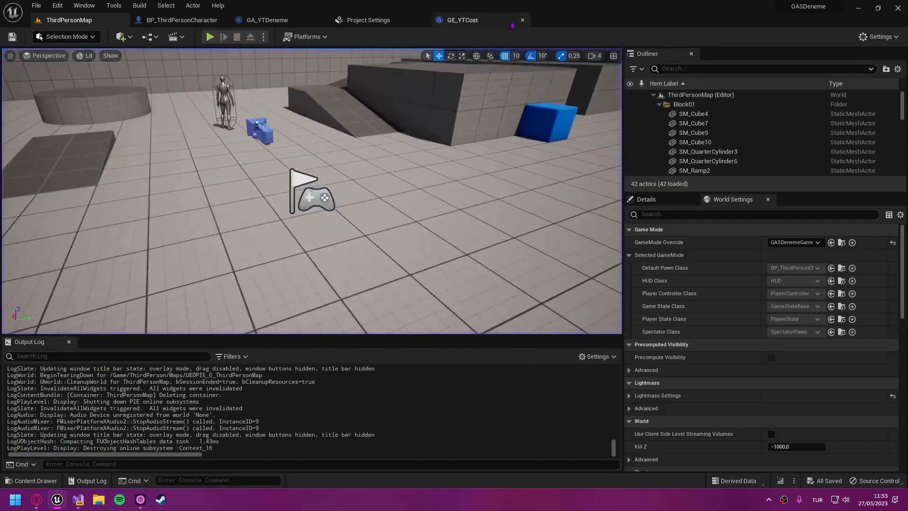
left_click(462, 20)
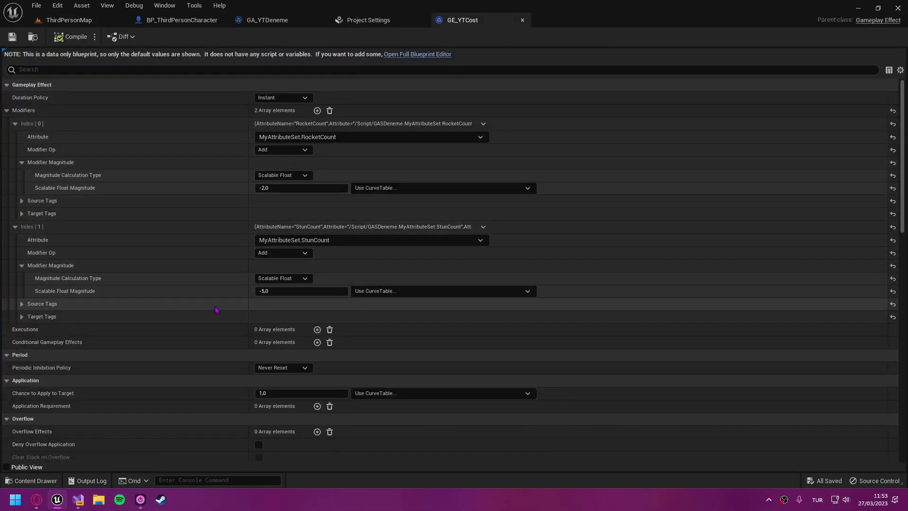
Step: Undo GE_YTCost's edits back to a single RocketCount modifier of -1.0, removing StunCount
scroll(209, 250, "down", 1)
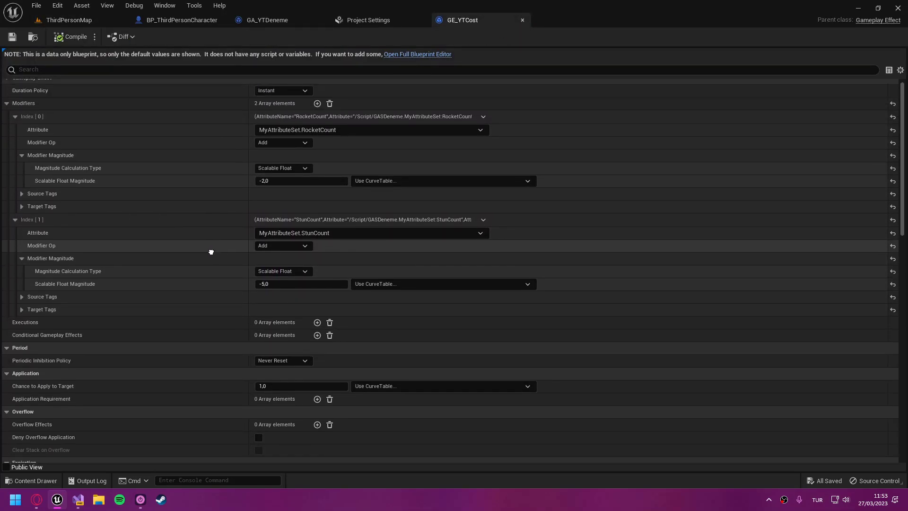
scroll(191, 244, "up", 1)
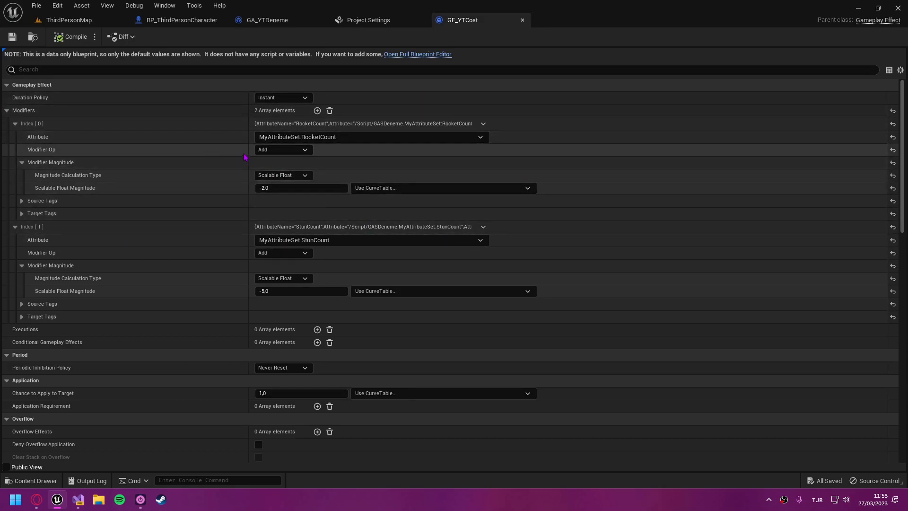
left_click(259, 188)
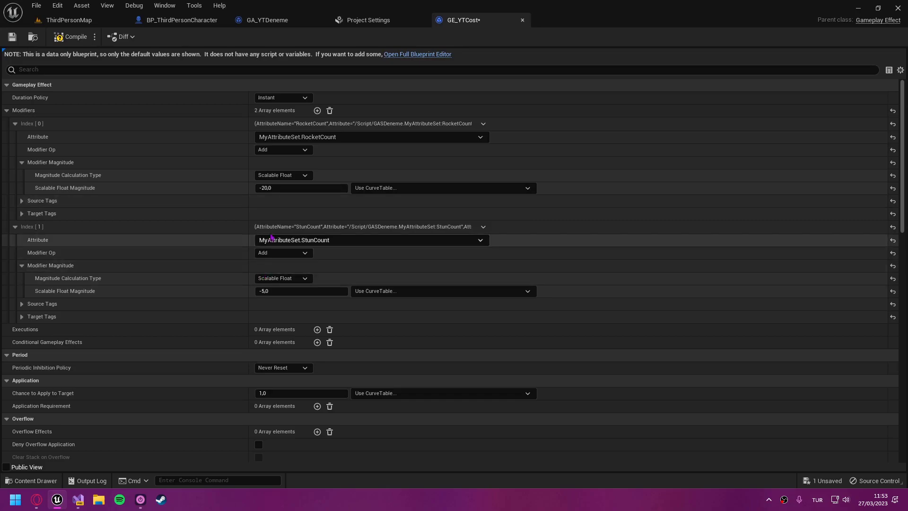
left_click(315, 210)
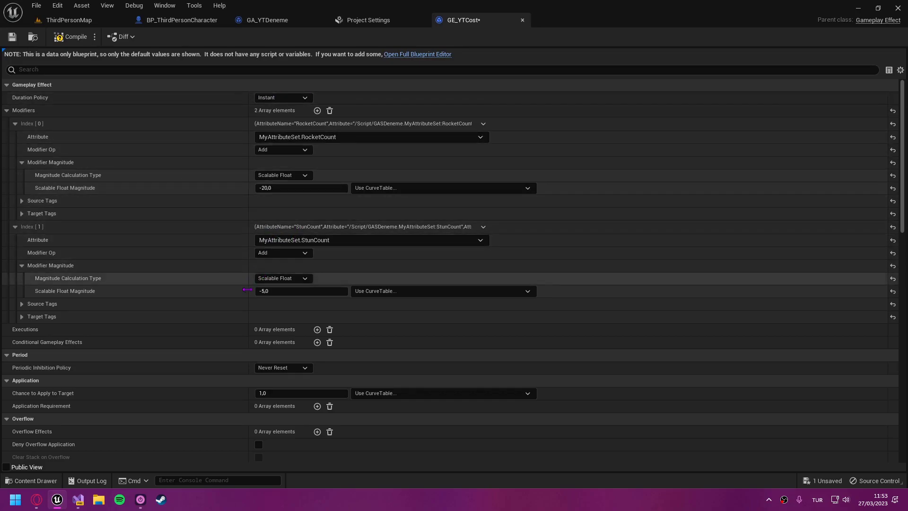
type("-2")
key("ctrl+z")
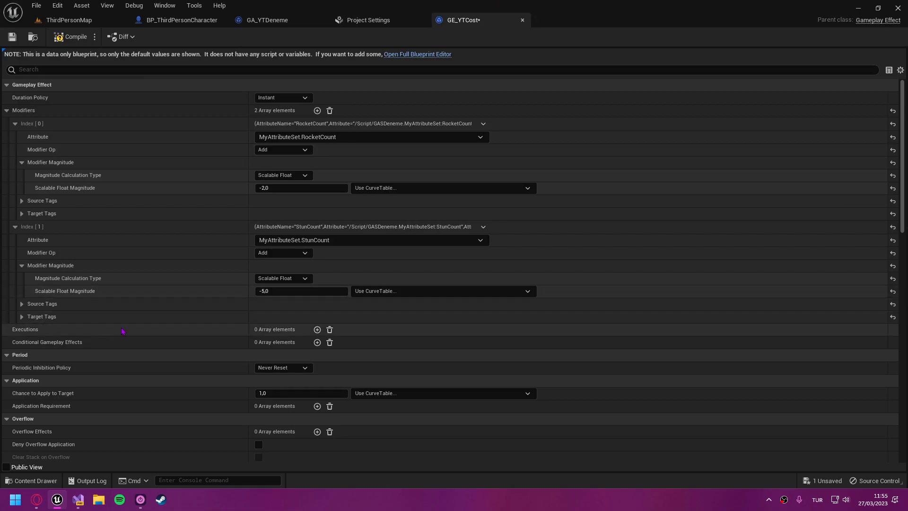
key("ctrl+z")
key("ctrl+z")
key("ctrl+z")
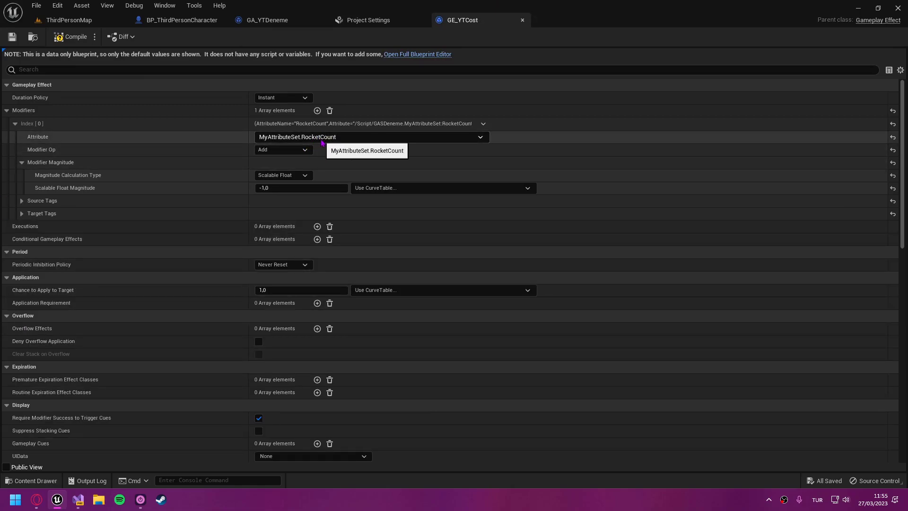
Step: Open GASDenemeCharacter.cpp in Visual Studio and scroll up to the Tick function
left_click(78, 500)
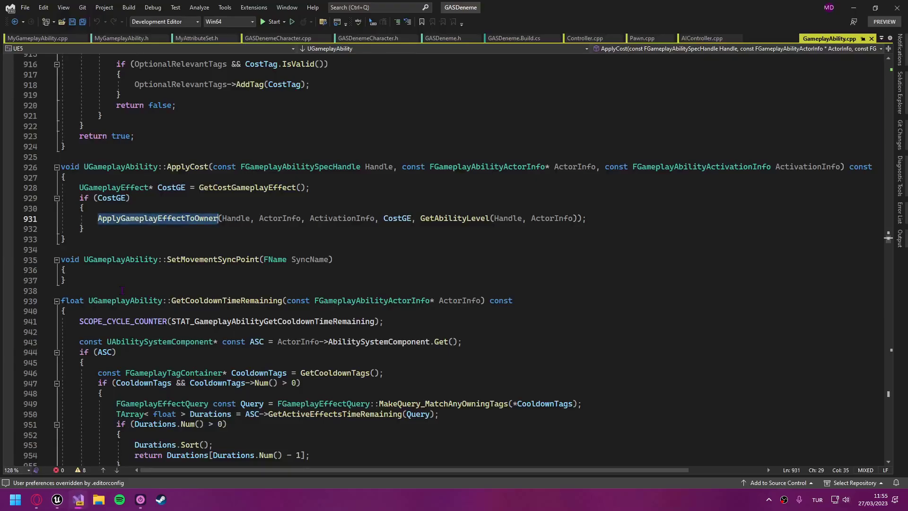
left_click(291, 39)
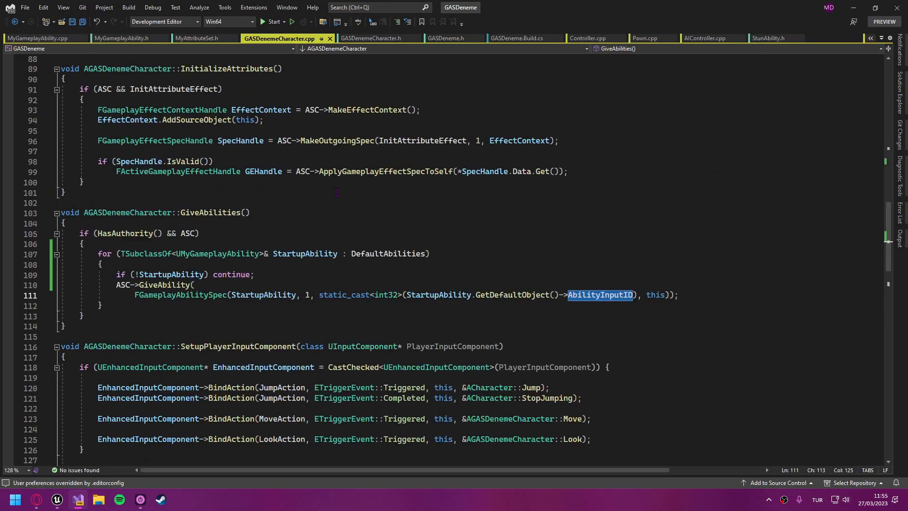
scroll(337, 192, "up", 7)
scroll(338, 265, "up", 7)
scroll(339, 340, "up", 4)
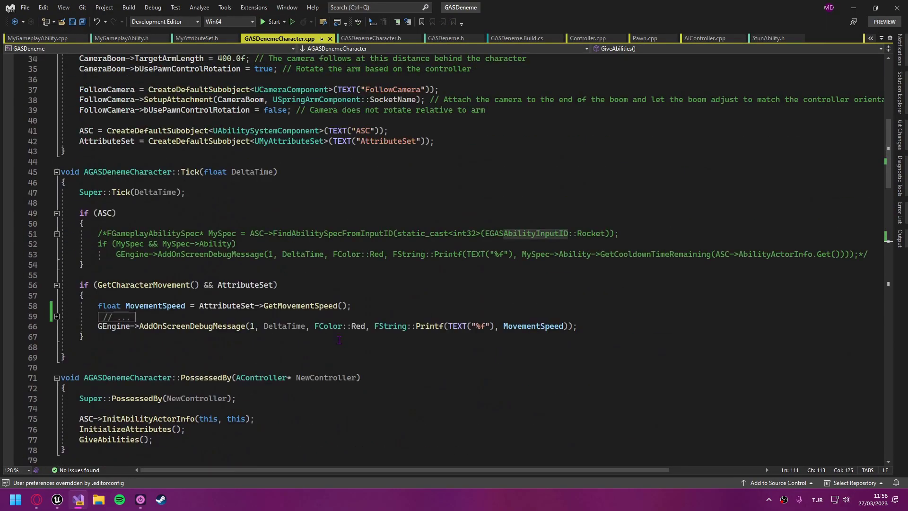
Step: Add an AttributeSet->GetRocketCount call in Tick and highlight the AttributeSet references
left_click(289, 306)
key("End")
key("Return")
key("Return")
type("AttributeSet-")
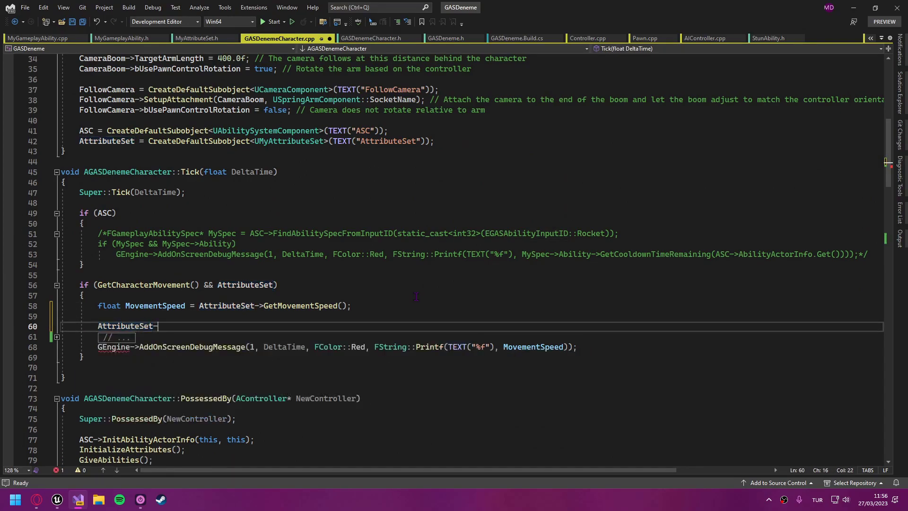
key("Menu")
key("Escape")
type(">")
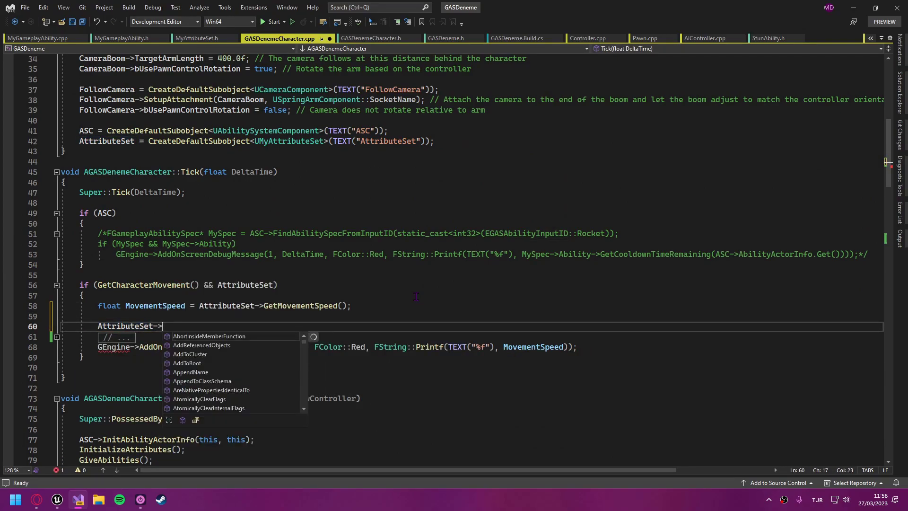
type("GetRocket")
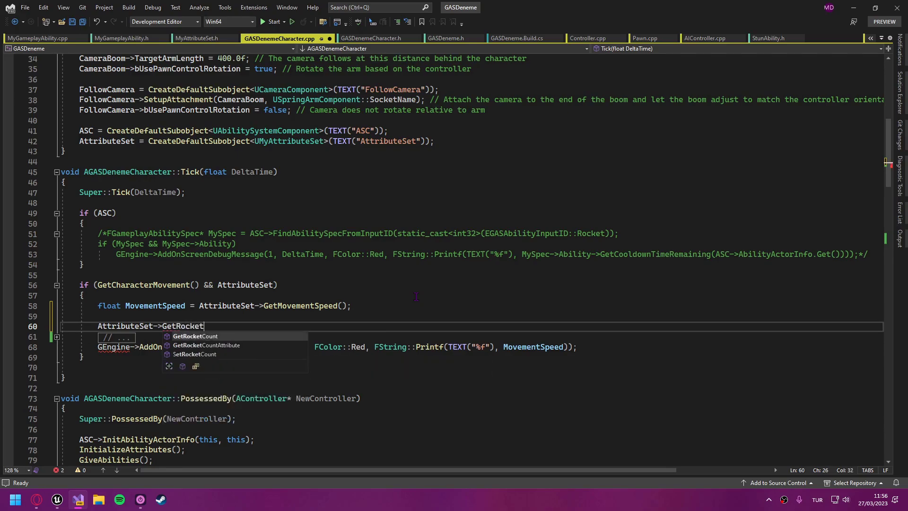
key("Tab")
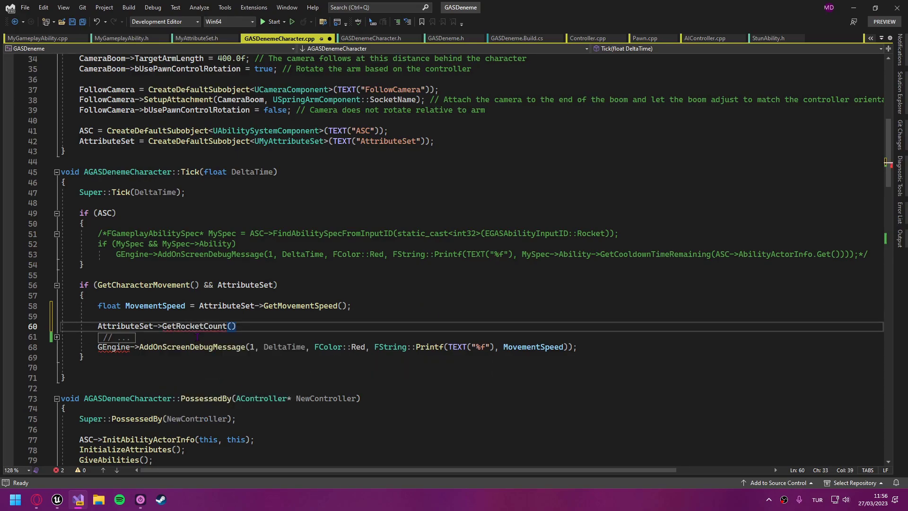
double_click(191, 326)
left_click(146, 326)
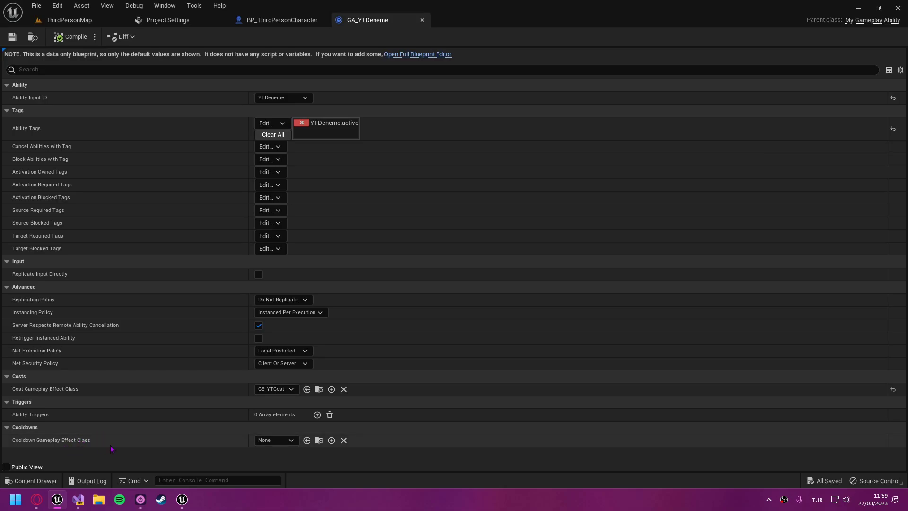
Step: Create a GameplayEffect blueprint named GE_YTCooldown in the YouTube folder
key("ctrl+space")
right_click(323, 375)
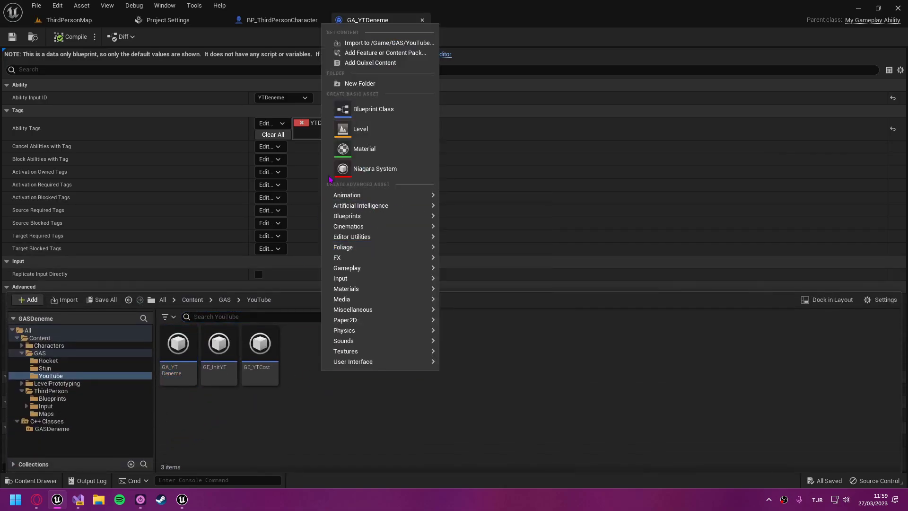
left_click(364, 108)
type("gampl")
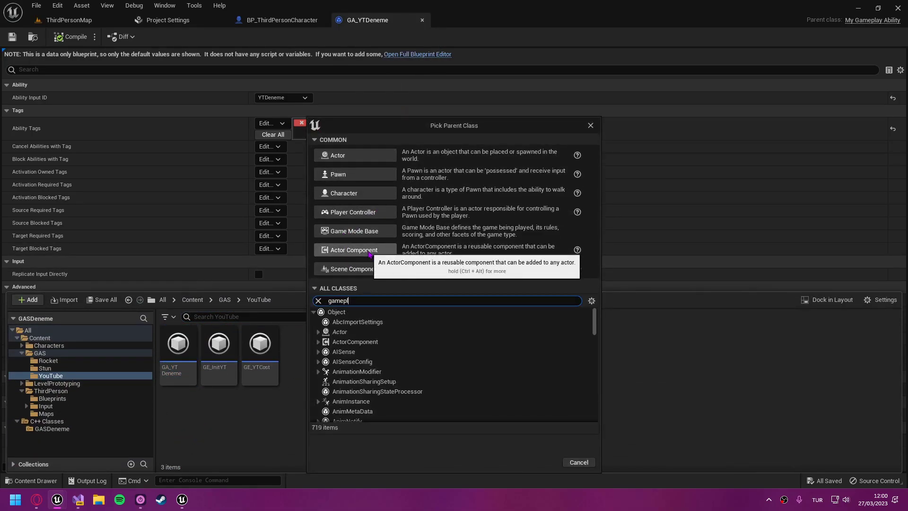
type("ff")
left_click(360, 320)
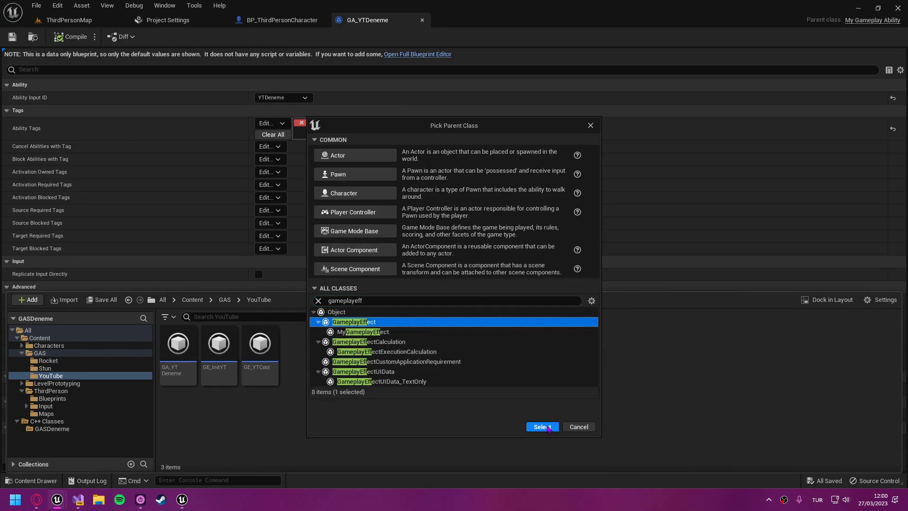
left_click(542, 426)
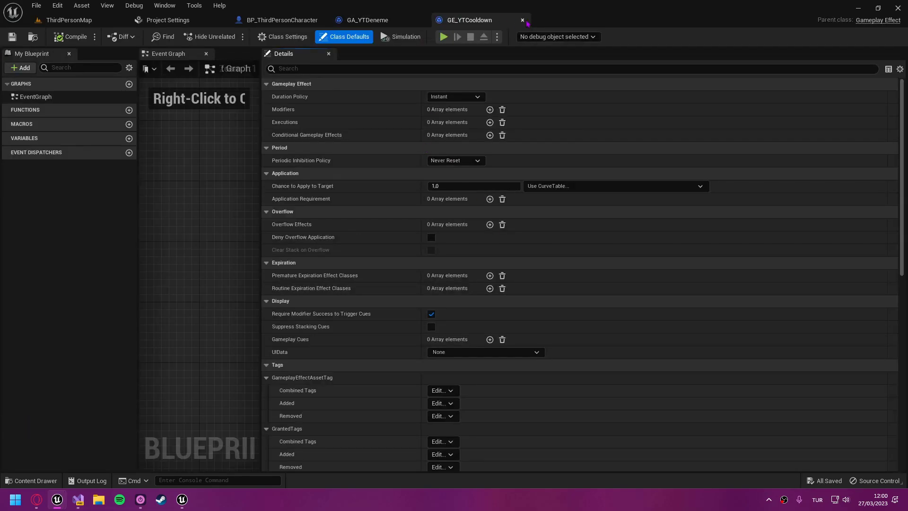
left_click(521, 21)
Step: Set GE_YTCooldown as GA_YTDeneme's Cooldown Gameplay Effect Class and open it for editing
left_click(276, 440)
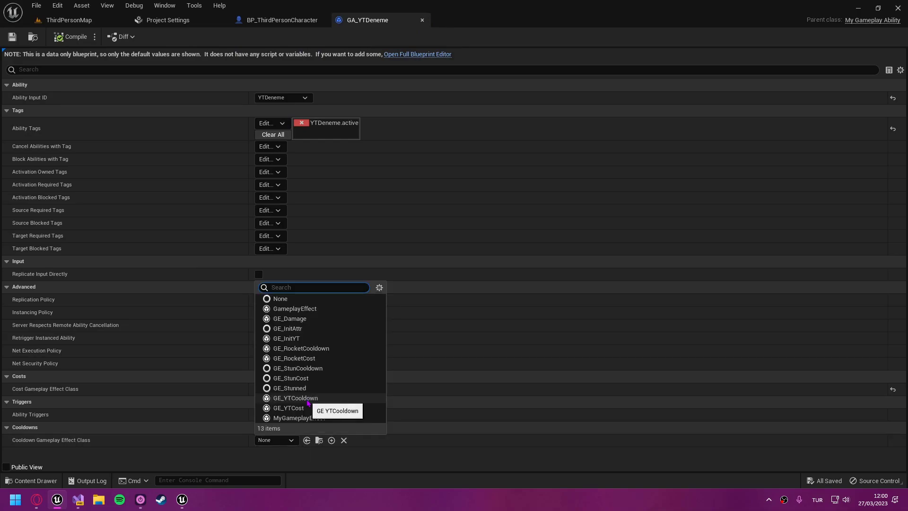
left_click(298, 398)
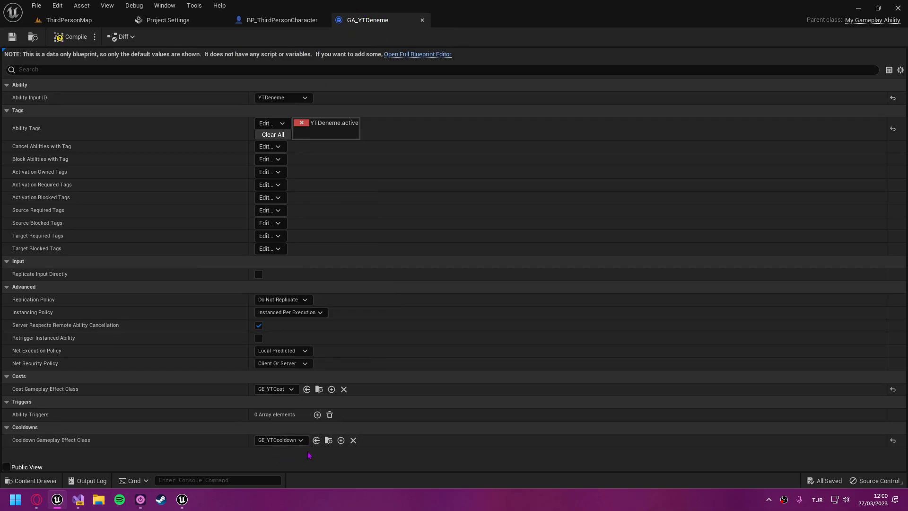
left_click(328, 440)
double_click(258, 347)
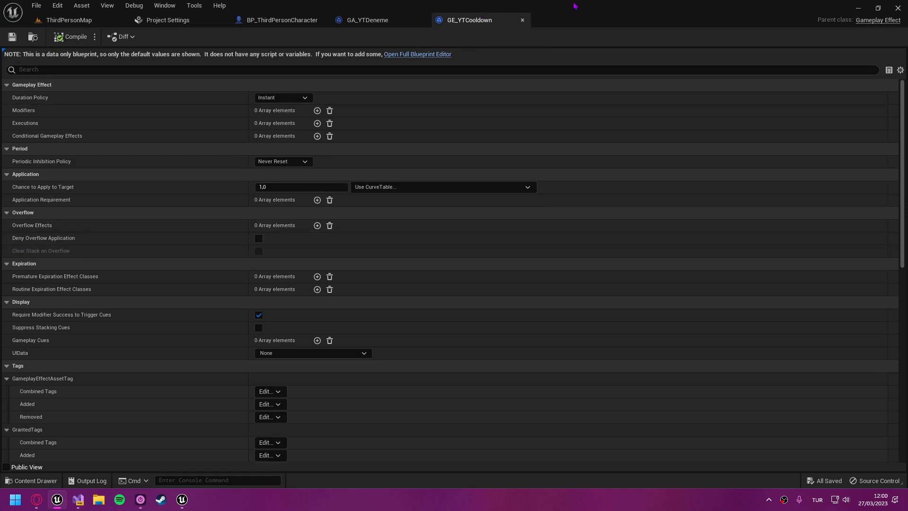
Step: Set GE_YTCooldown's Duration Policy to Has Duration with a magnitude of 5.0
left_click(296, 97)
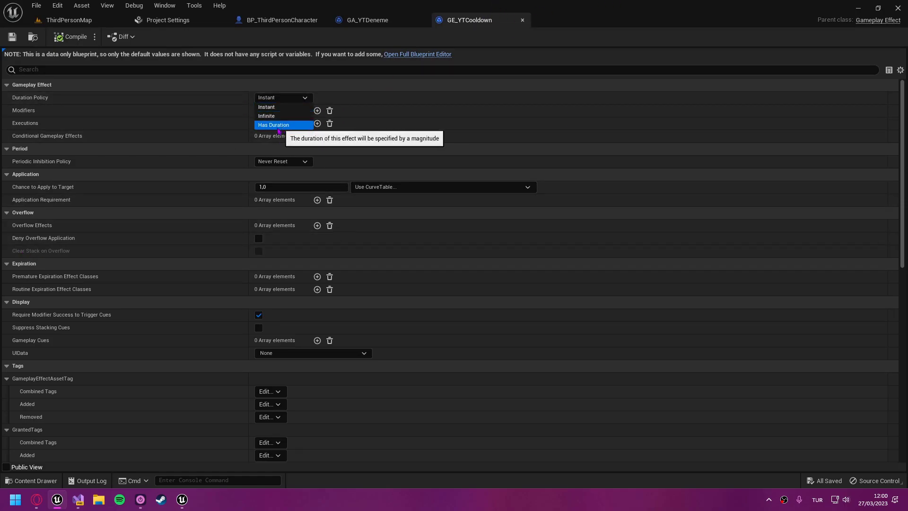
left_click(279, 125)
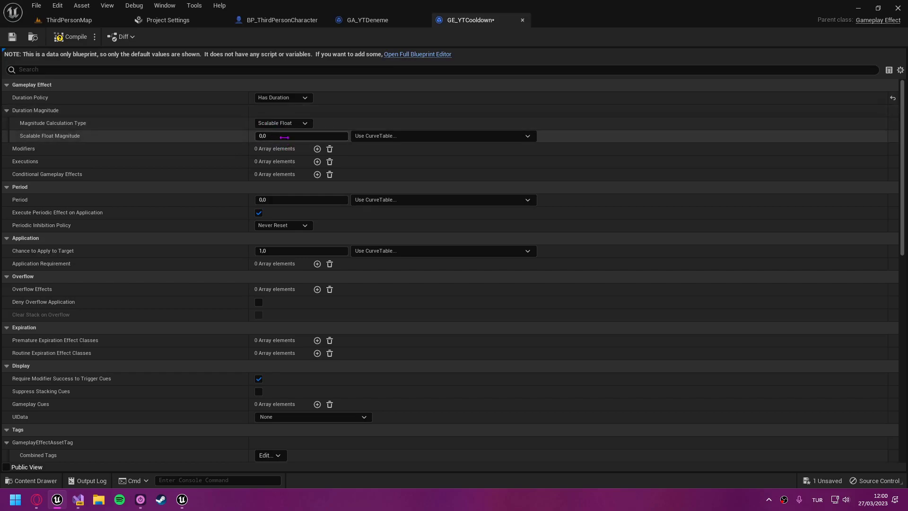
left_click(276, 136)
type("5")
key("Return")
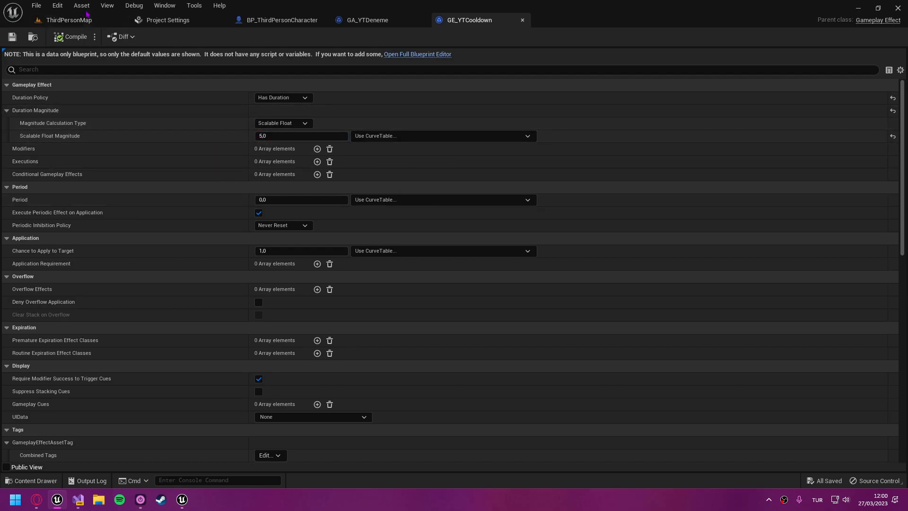
Step: Briefly play test ThirdPersonMap, then stop and return to GE_YTCooldown
left_click(369, 19)
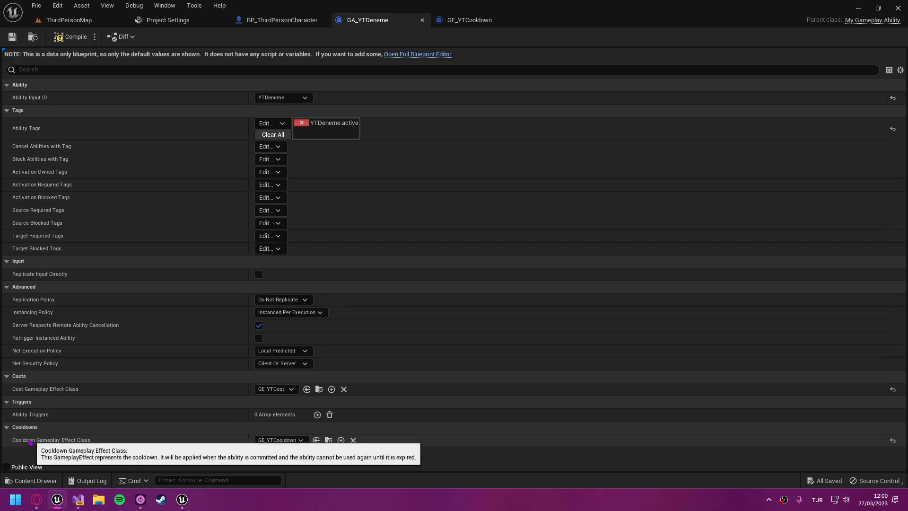
left_click(69, 20)
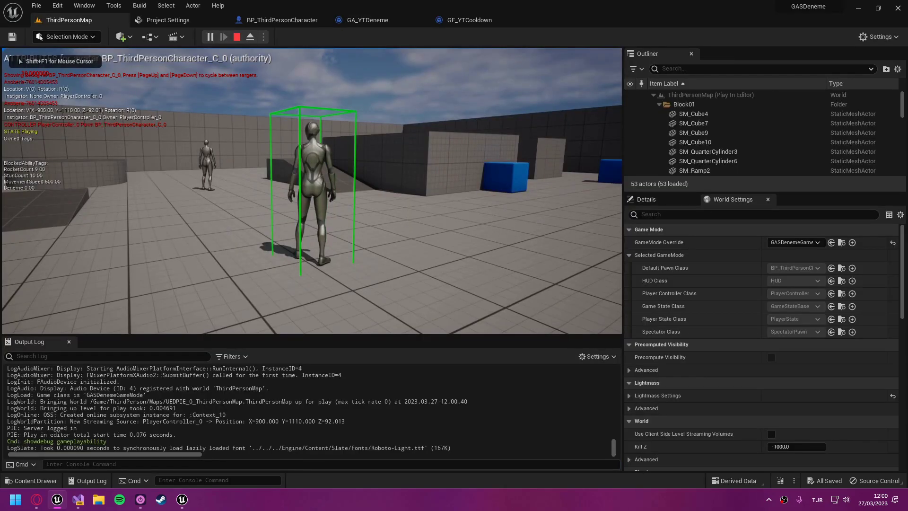
key("w")
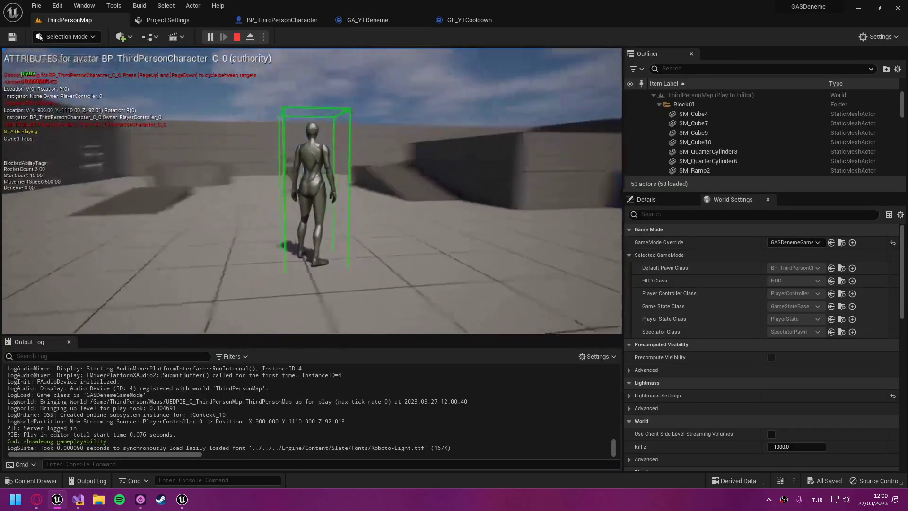
key("Escape")
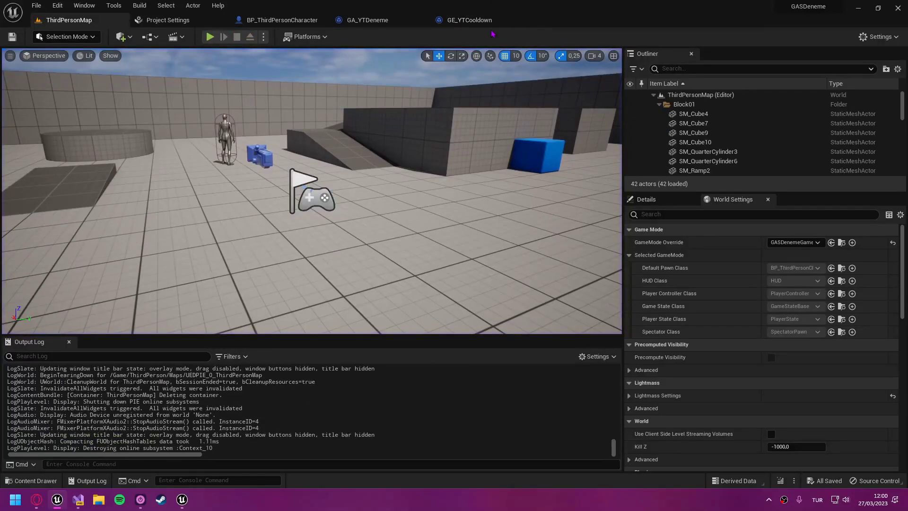
left_click(469, 20)
Step: Add a new YTDeneme.cooldown tag to GE_YTCooldown's Granted Tags, save, and start playing ThirdPersonMap
scroll(80, 213, "down", 3)
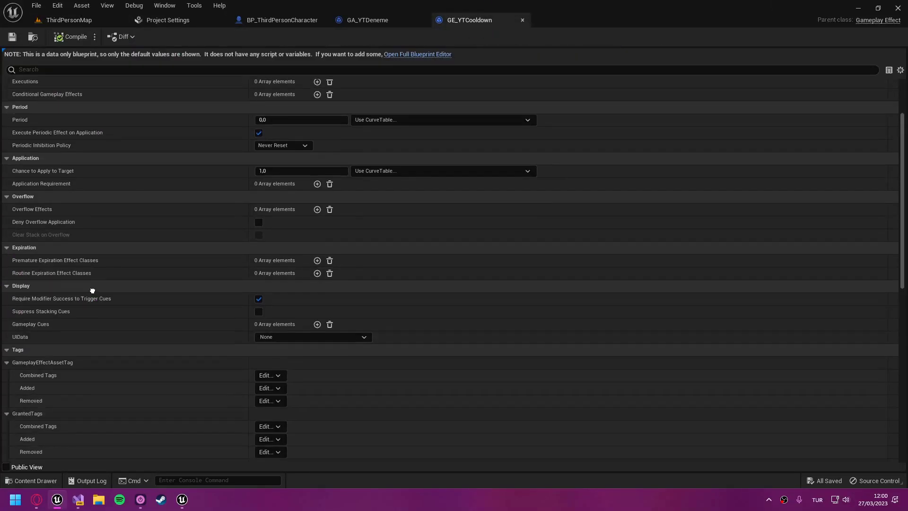
scroll(94, 260, "down", 6)
scroll(97, 210, "down", 1)
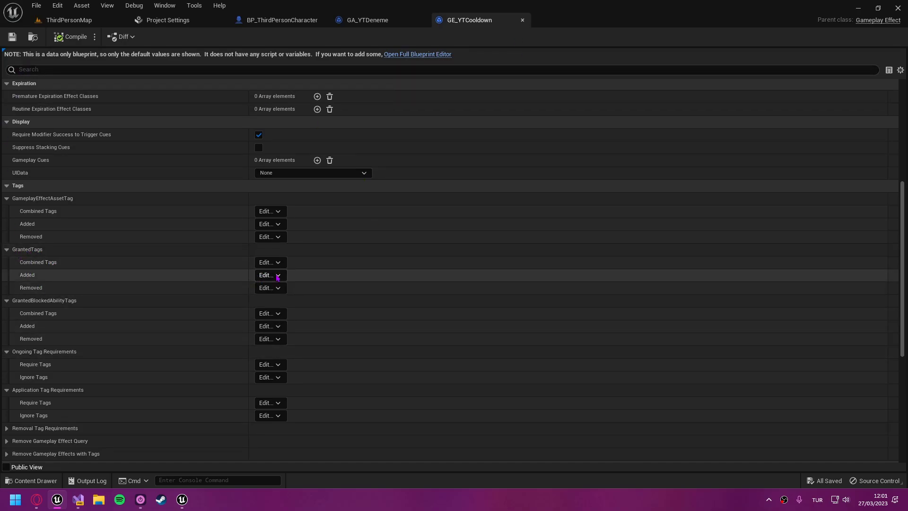
left_click(277, 275)
left_click(260, 286)
type("YTDeneme.cooldown")
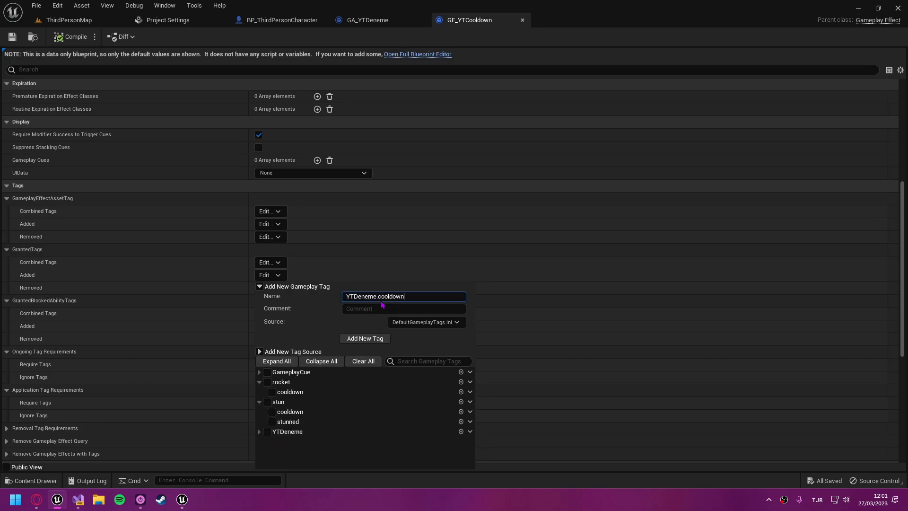
key("Return")
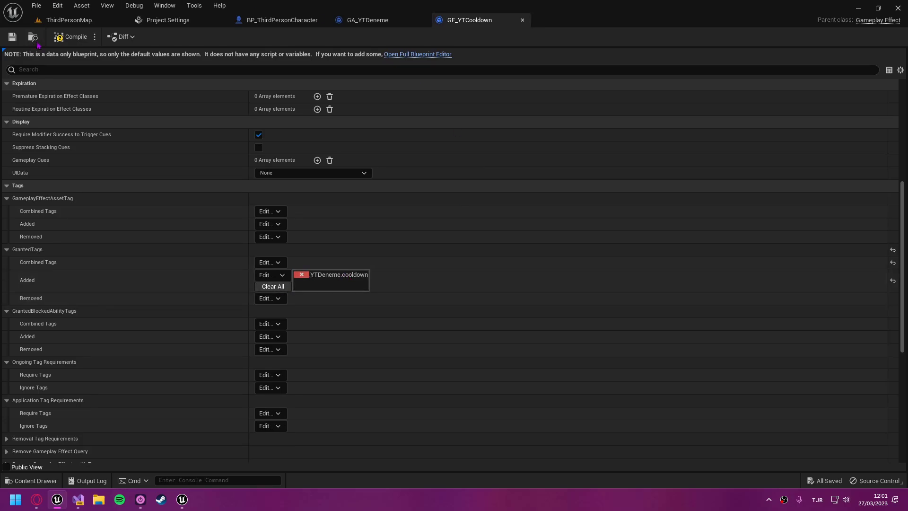
key("ctrl+s")
left_click(69, 20)
Step: Turn on the ability debug overlay with the console command 'showdebug gameplayability'
key("alt+p")
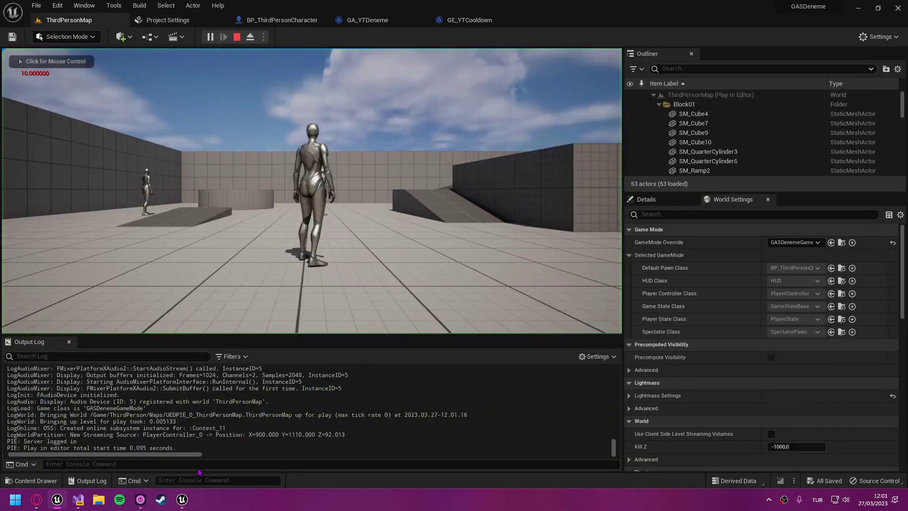
type("showdebug gameplayability")
key("Return")
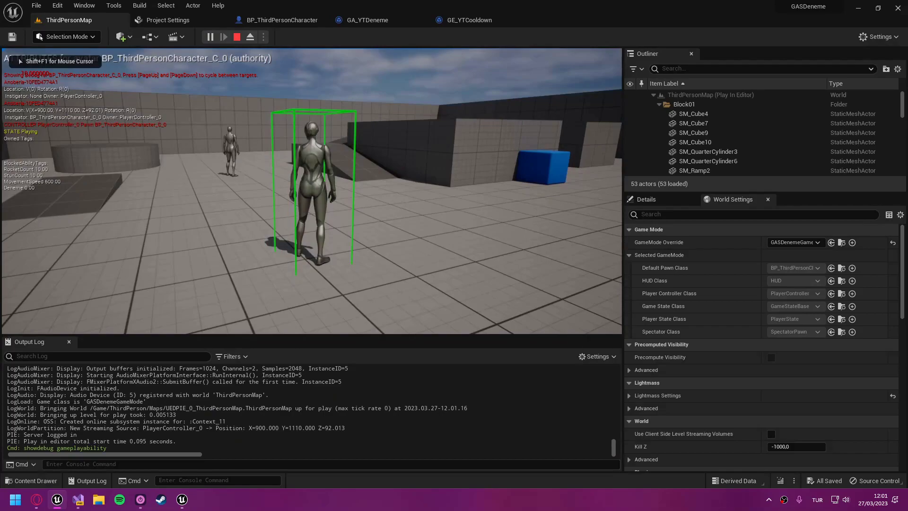
Step: Walk forward and fire the ability with Q, checking YTDeneme.cooldown in Owned Tags, then stop
key("shift+F1")
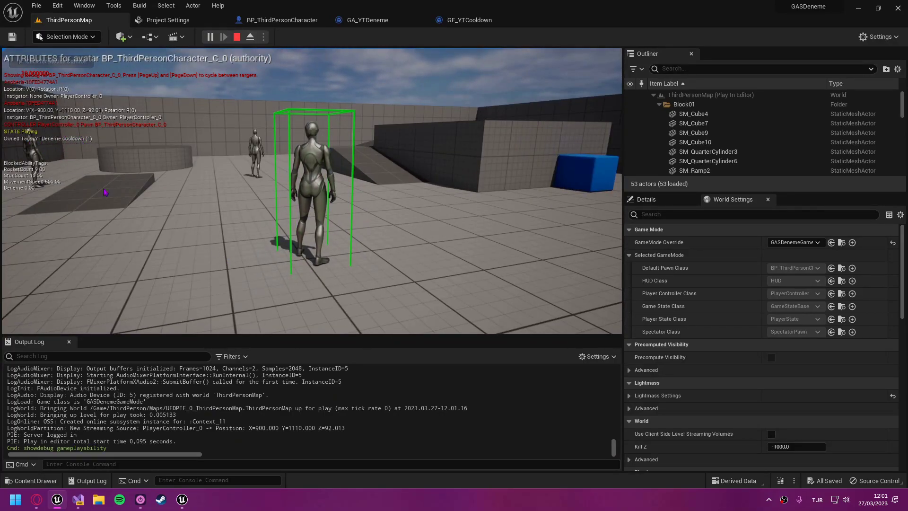
left_click(196, 182)
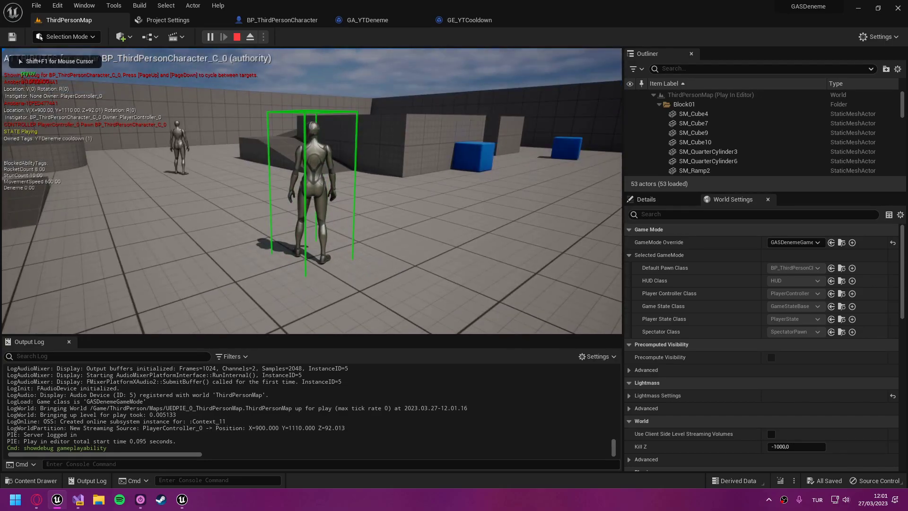
key("w")
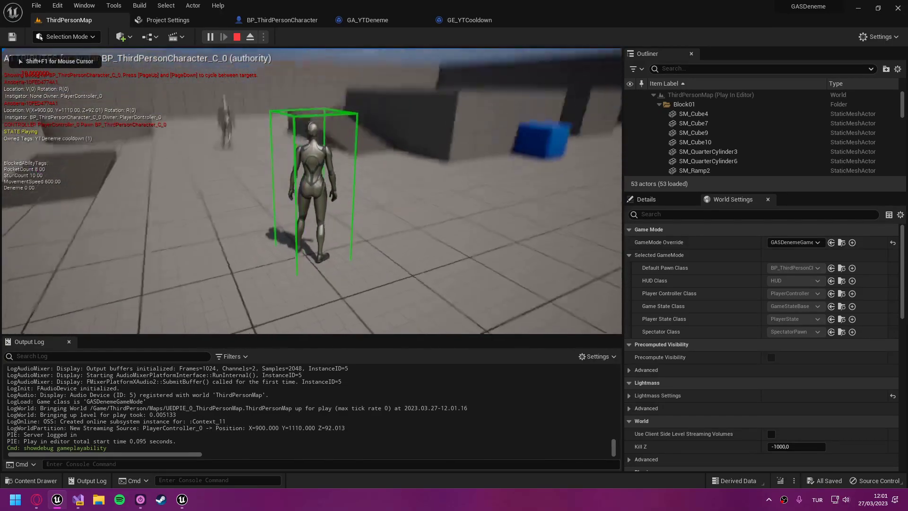
key("q")
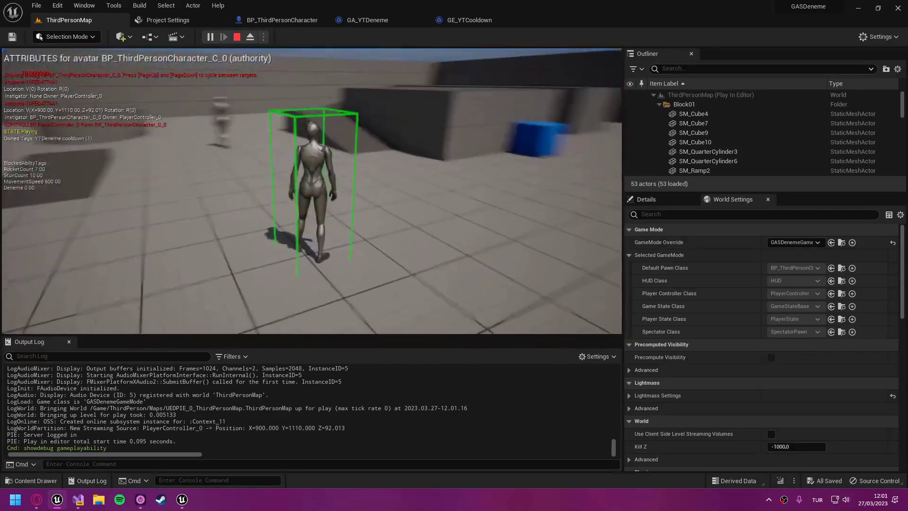
key("Escape")
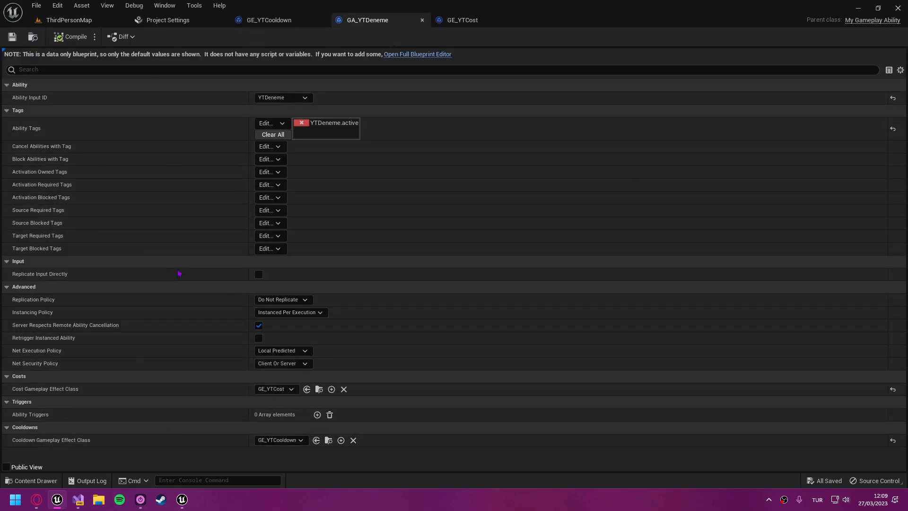
Step: Widen GA_YTDeneme's property name column and switch to the CHARACTER.pdf diagram
left_click_drag(248, 207, 274, 205)
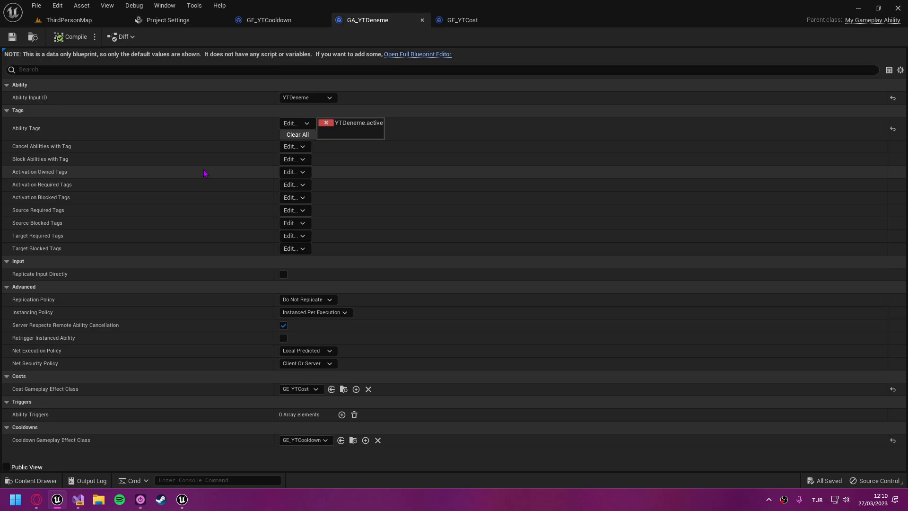
key("alt+Tab")
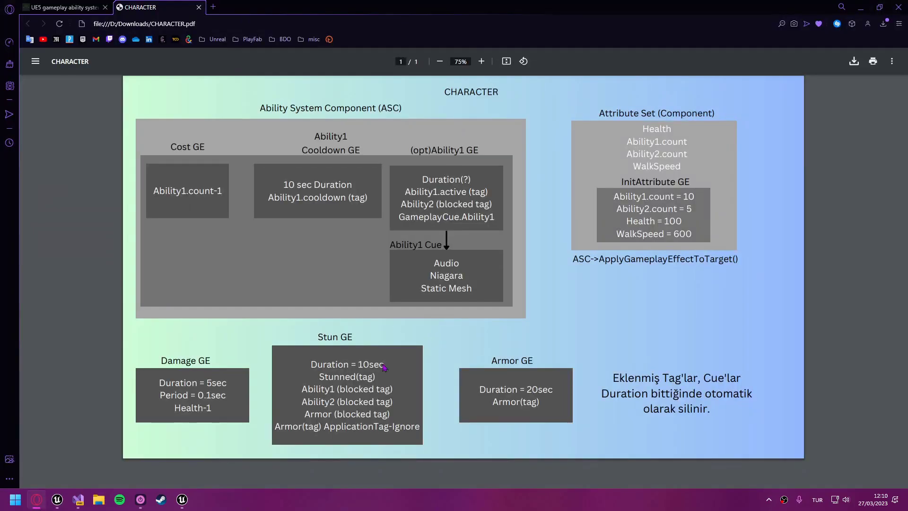